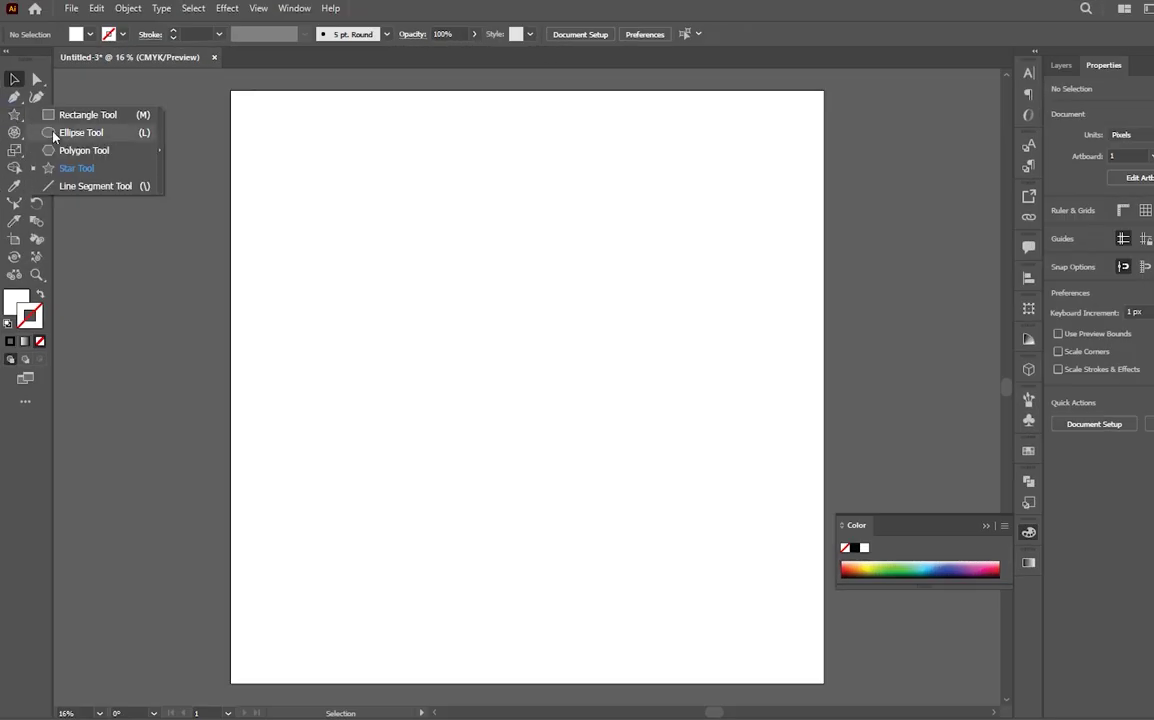
# Draw a 530 px circle on the left of the artboard and fill it with cream #f7ead2
pyautogui.moveTo(12, 117); pyautogui.dragTo(70, 129)
pyautogui.moveTo(389, 341); pyautogui.dragTo(470, 418)
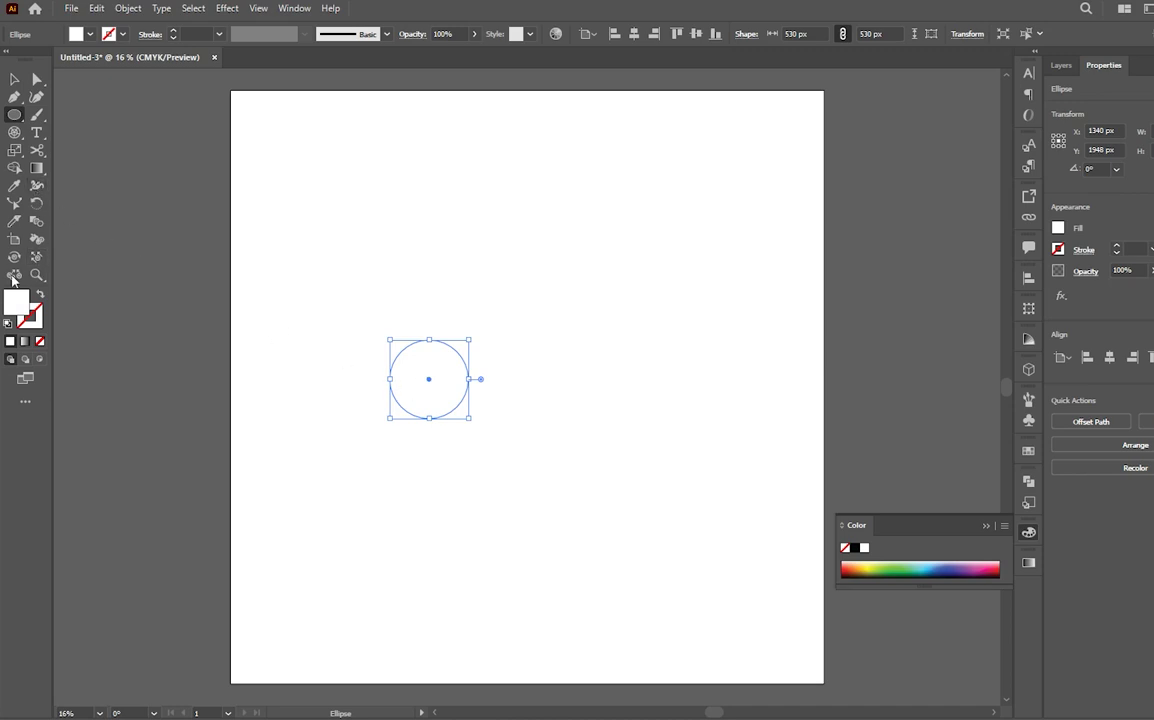
pyautogui.doubleClick(1058, 227)
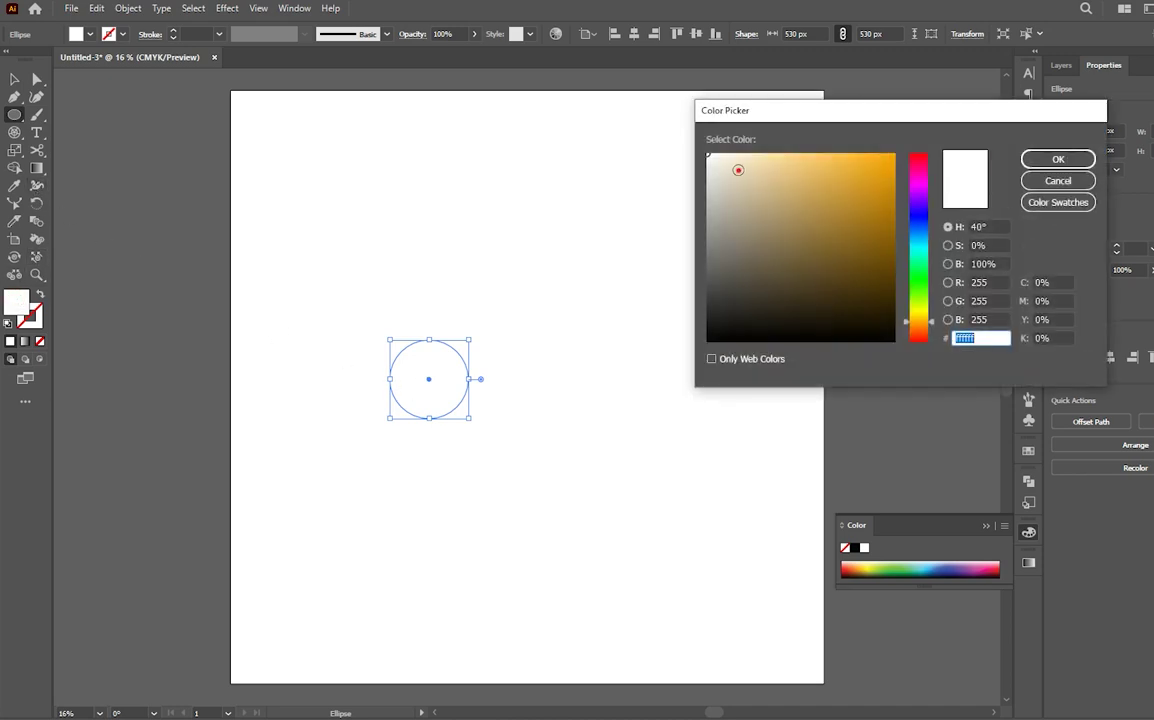
pyautogui.write('f7ead2')
pyautogui.click(1058, 159)
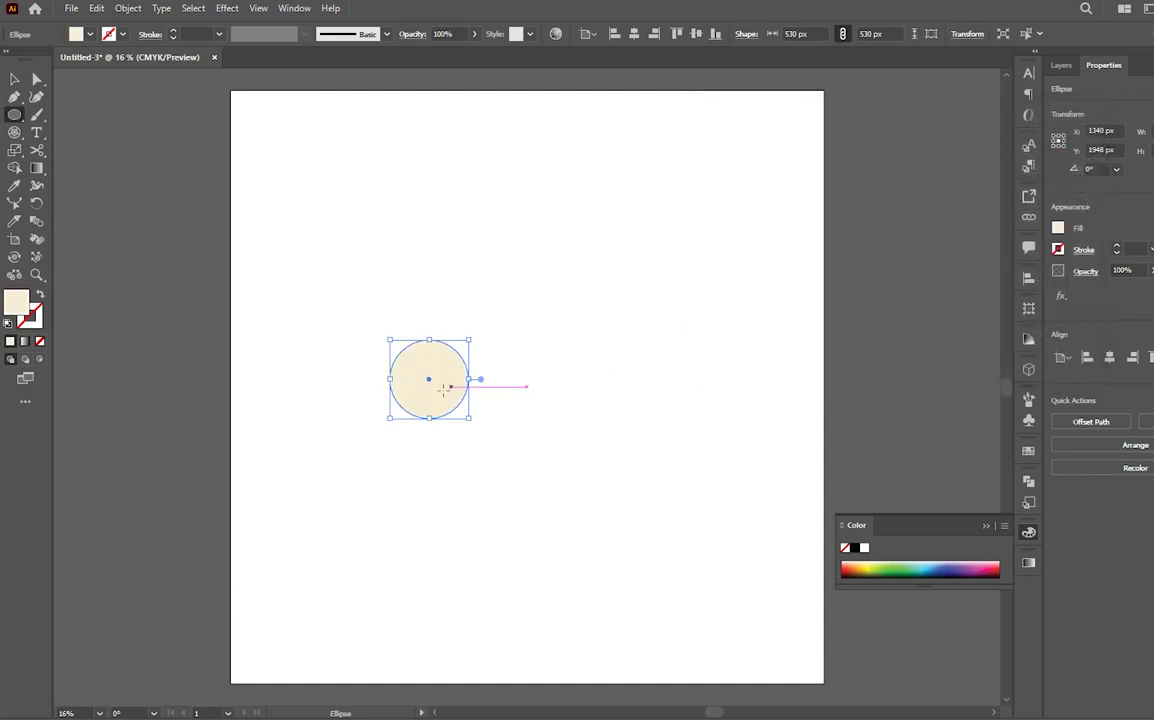
# Duplicate the circle twice, resizing the copies to 480 px and 417 px, overlapping up and right
pyautogui.press('v')
pyautogui.moveTo(442, 398)
pyautogui.mouseDown()
pyautogui.moveTo(503, 379)
pyautogui.moveTo(555, 403)
pyautogui.mouseUp()
pyautogui.moveTo(578, 347); pyautogui.dragTo(573, 353)
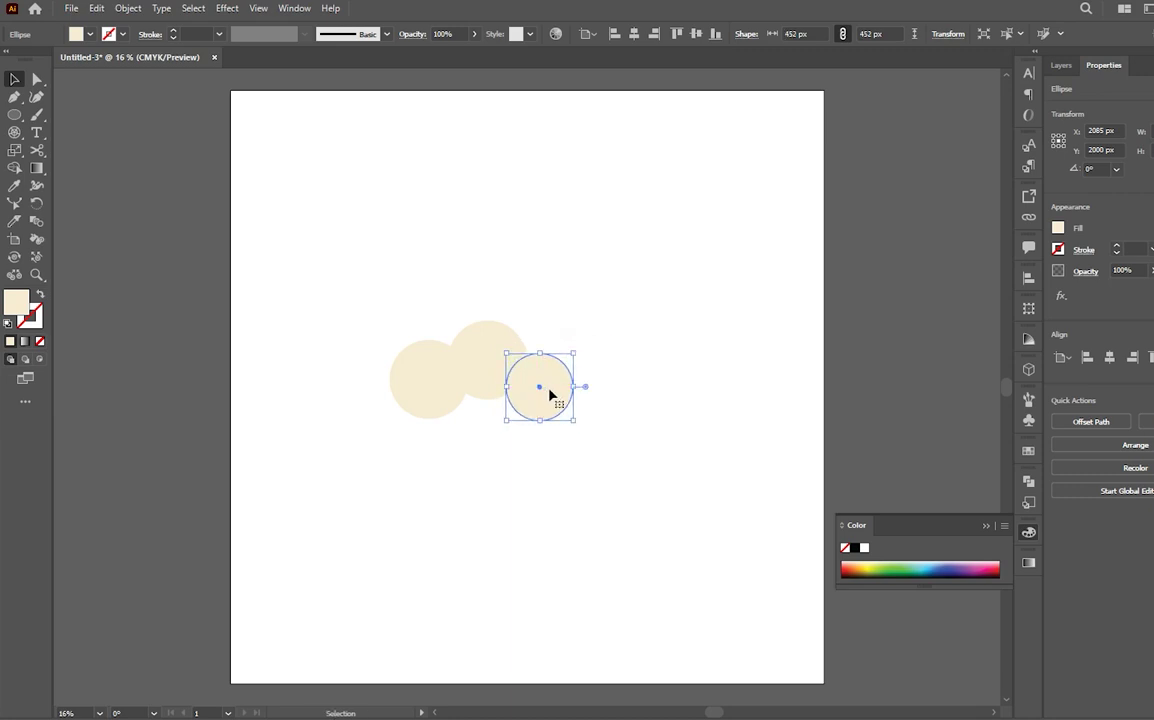
pyautogui.click(489, 345)
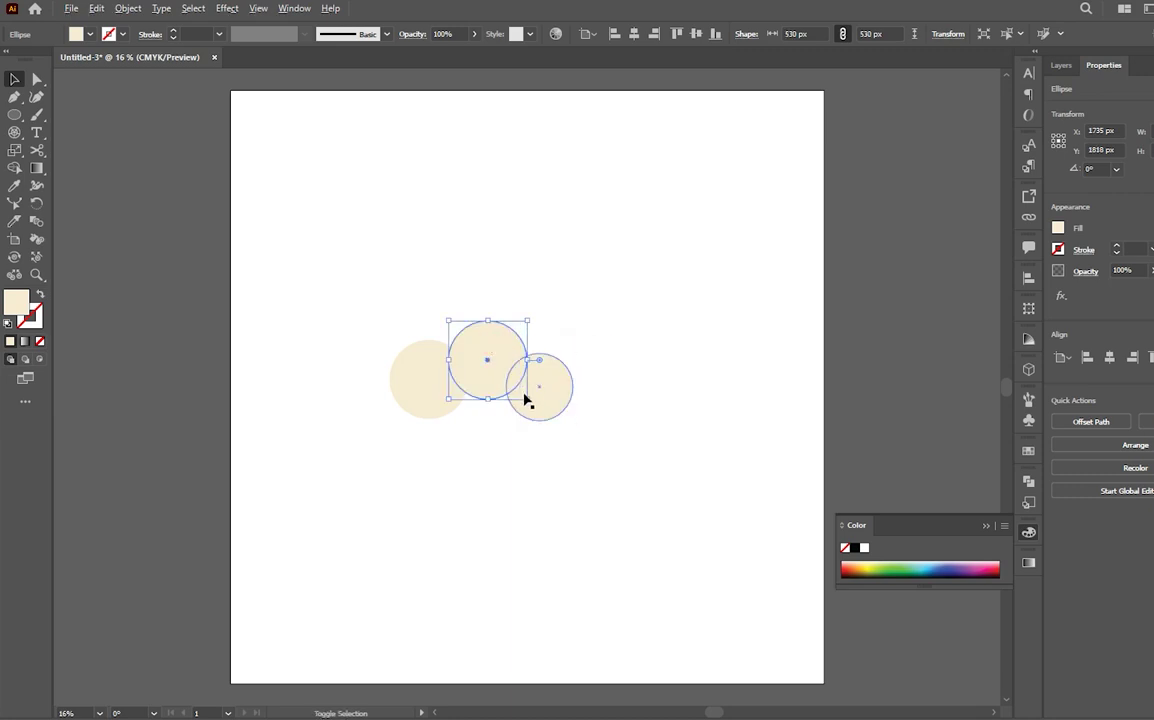
pyautogui.moveTo(527, 399); pyautogui.dragTo(524, 393)
pyautogui.click(554, 399)
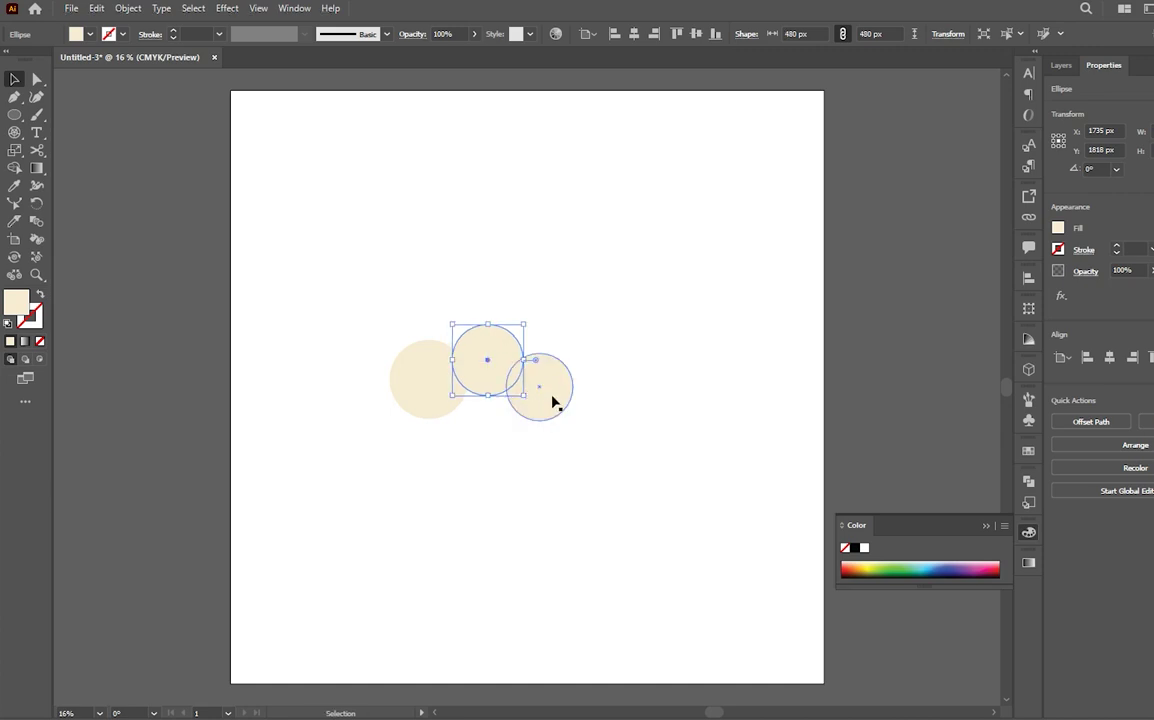
pyautogui.moveTo(575, 354)
pyautogui.mouseDown()
pyautogui.moveTo(550, 390)
pyautogui.moveTo(488, 378)
pyautogui.moveTo(543, 396)
pyautogui.mouseUp()
pyautogui.click(230, 329)
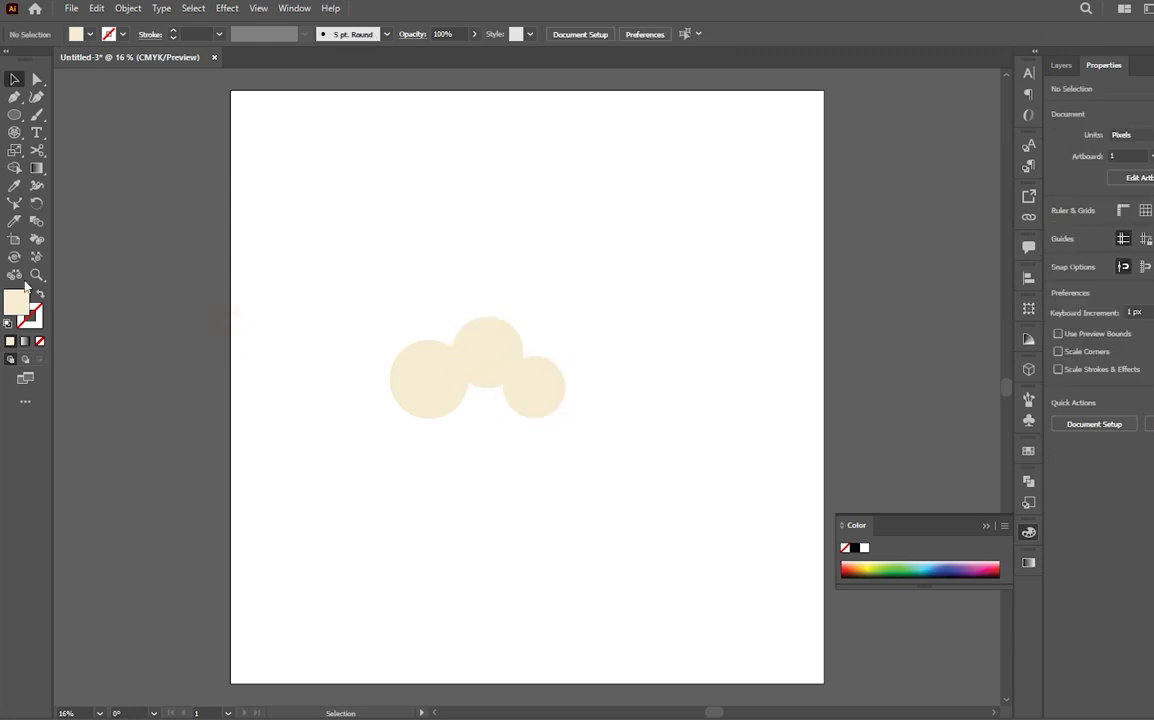
# Draw an 857 × 253 px cream rectangle under the circles, then select all four shapes
pyautogui.moveTo(13, 114); pyautogui.dragTo(60, 114)
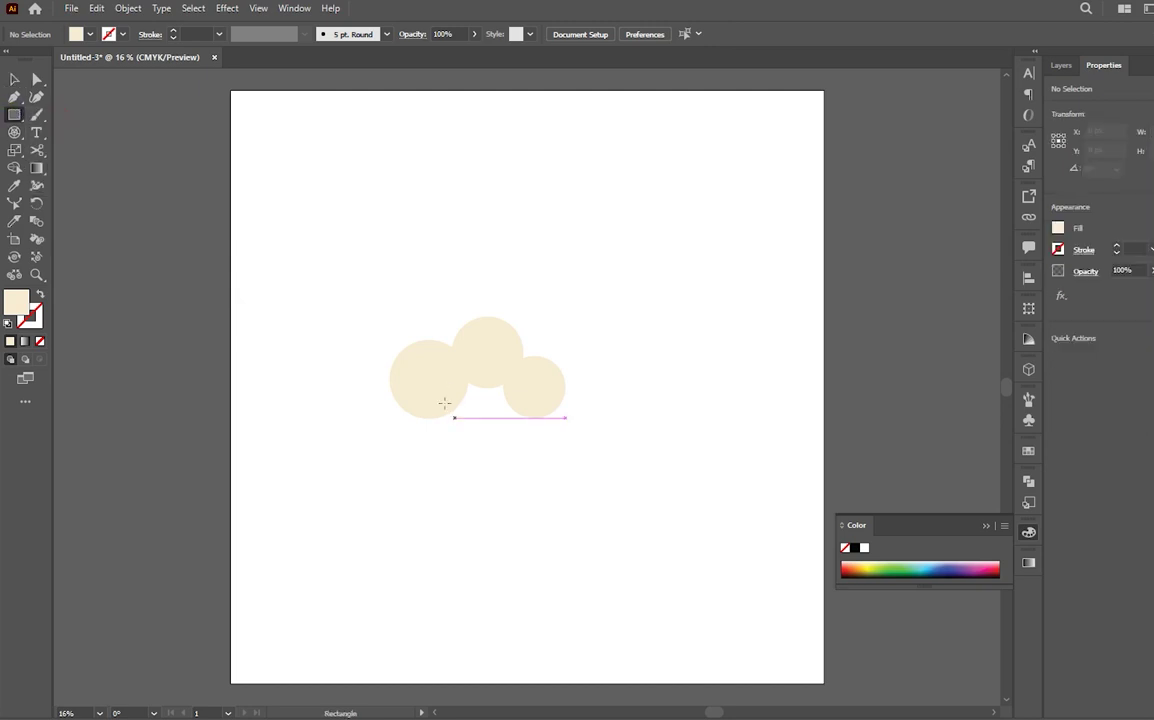
pyautogui.moveTo(425, 380); pyautogui.dragTo(541, 417)
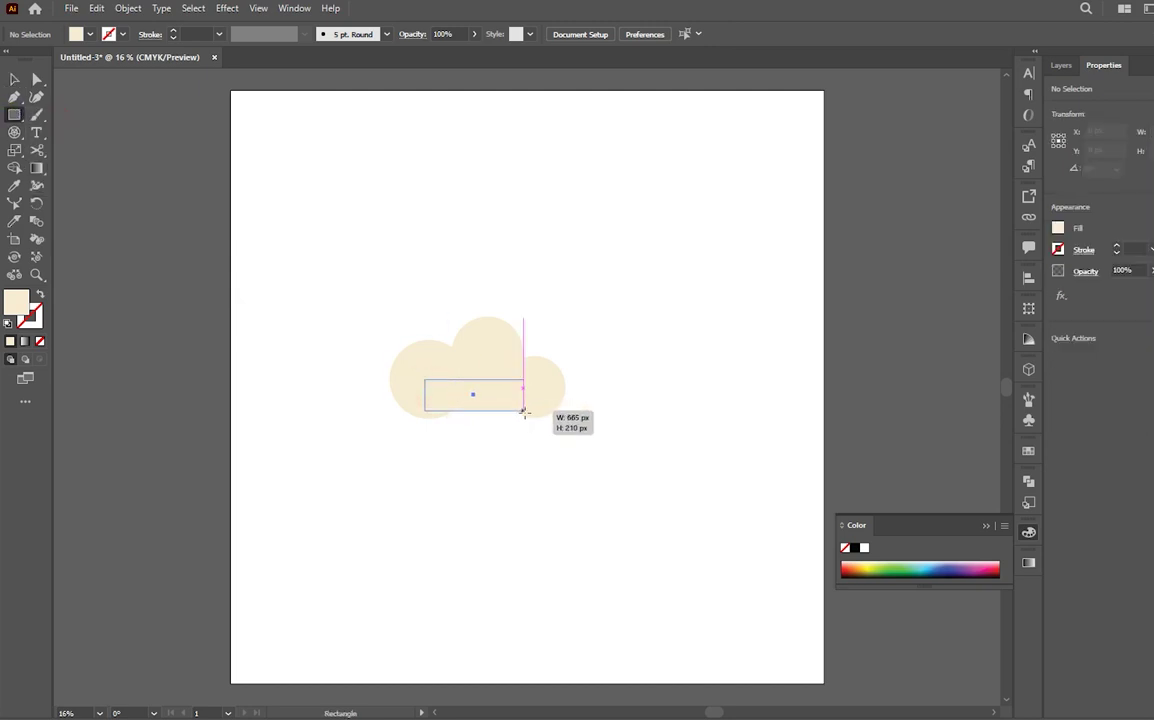
pyautogui.moveTo(425, 398); pyautogui.dragTo(415, 398)
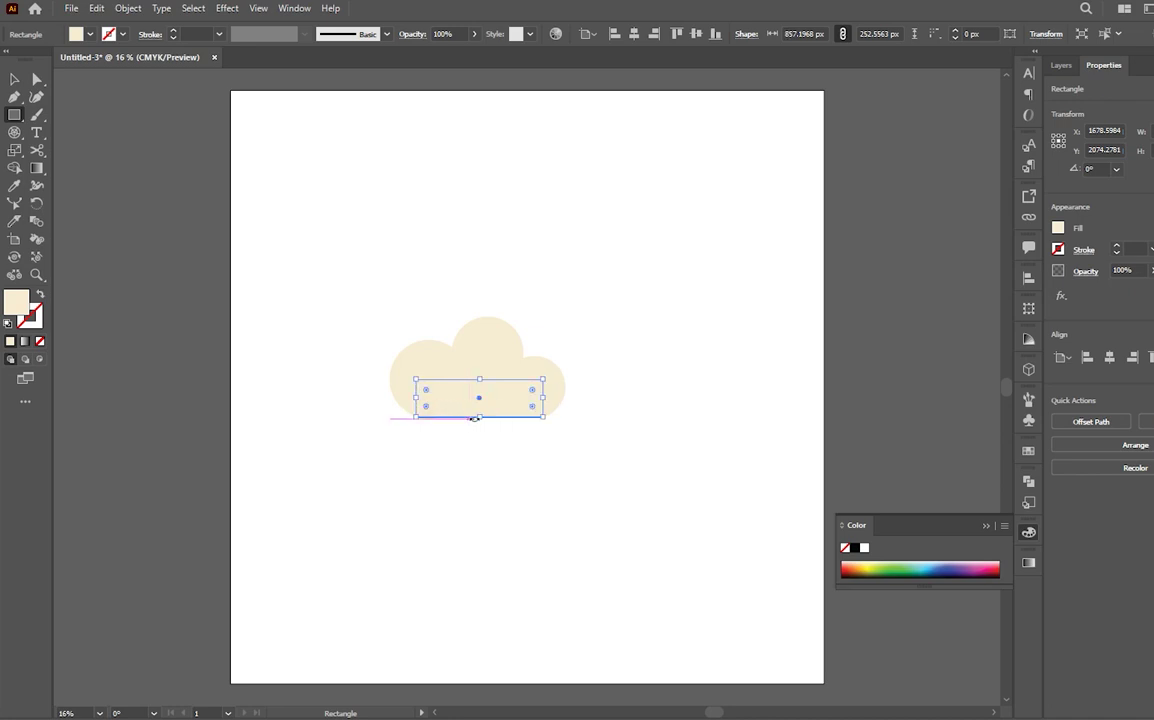
pyautogui.press('v')
pyautogui.click(582, 417)
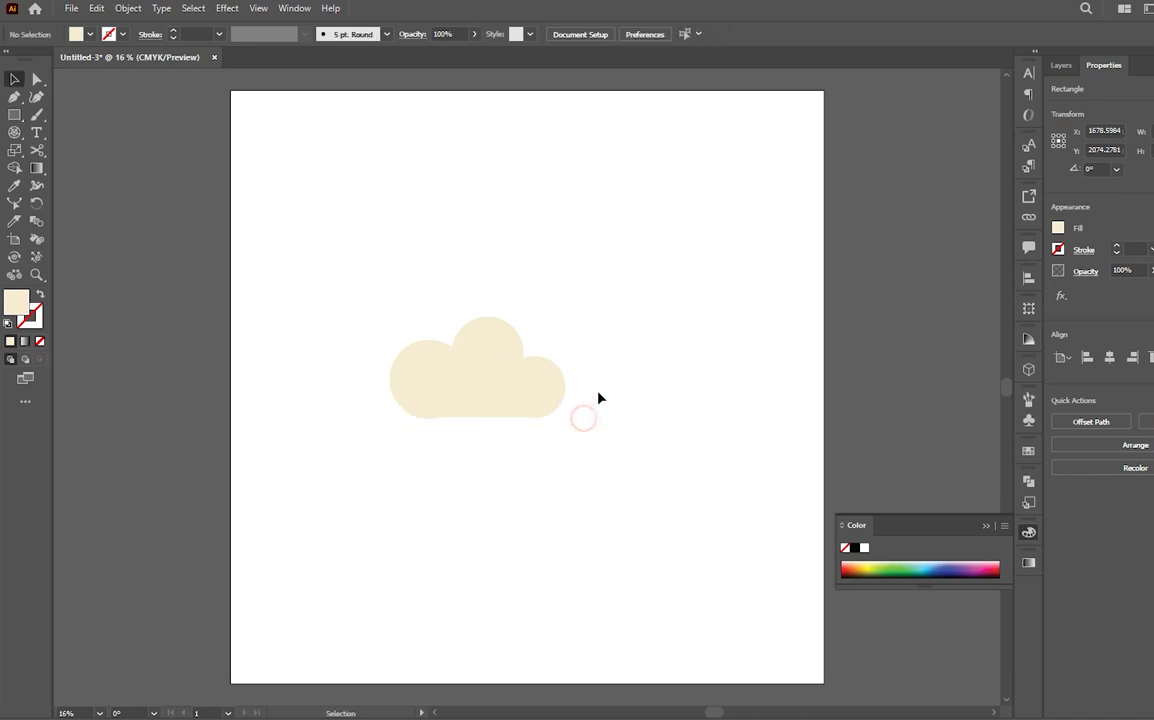
pyautogui.moveTo(608, 322); pyautogui.dragTo(428, 397)
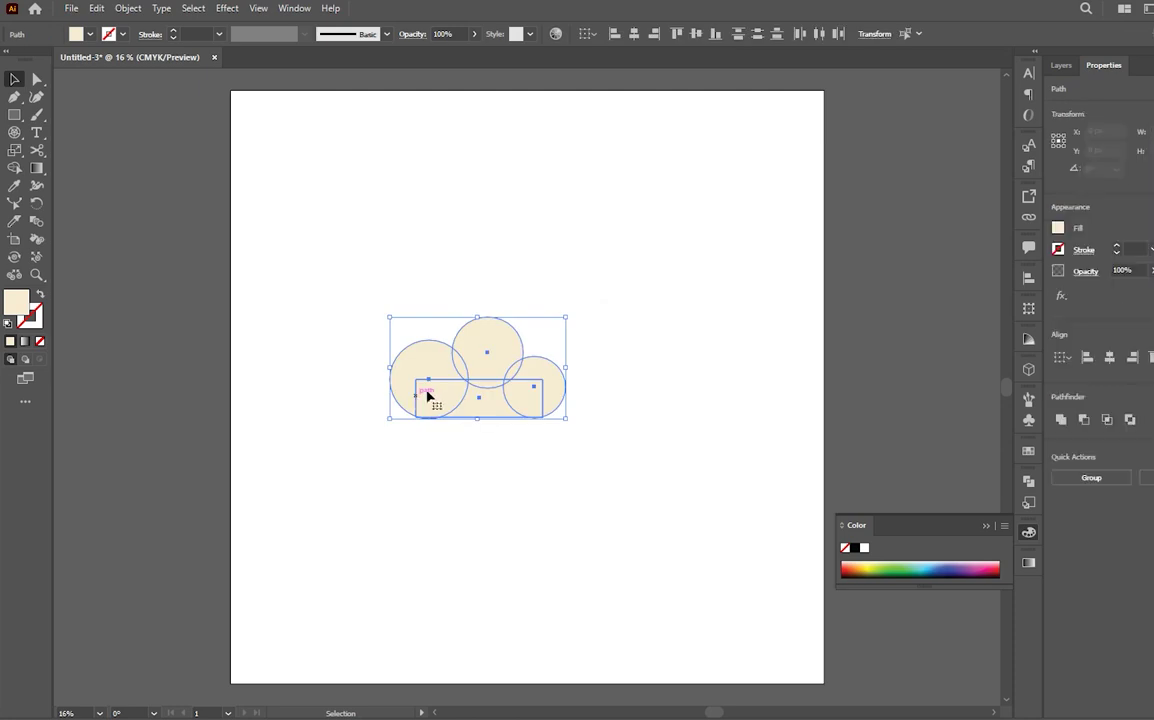
# Try bottom-aligning the shapes, undo it, and shift the left circle slightly left
pyautogui.click(716, 34)
pyautogui.hotkey('ctrl', 'z')
pyautogui.keyDown('shift'); pyautogui.click(508, 340); pyautogui.keyUp('shift')
pyautogui.click(701, 234)
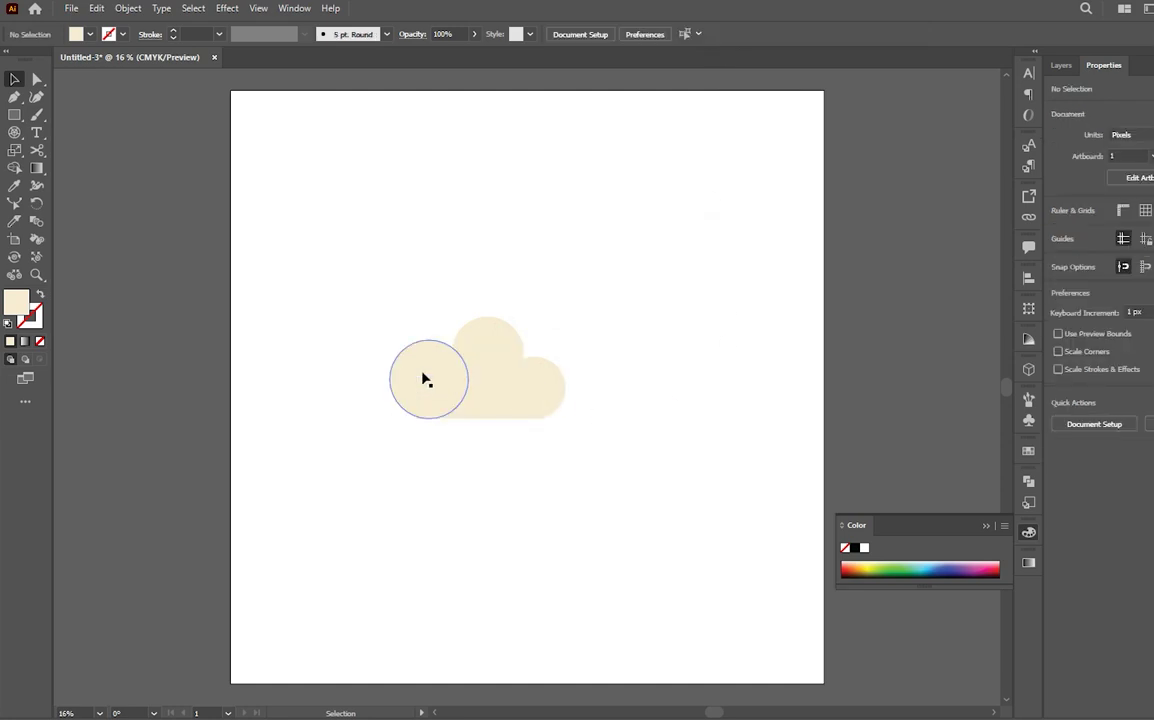
pyautogui.moveTo(417, 376); pyautogui.dragTo(410, 377)
# Enlarge the top circle to 568.5 px and lower it into the cloud
pyautogui.click(490, 336)
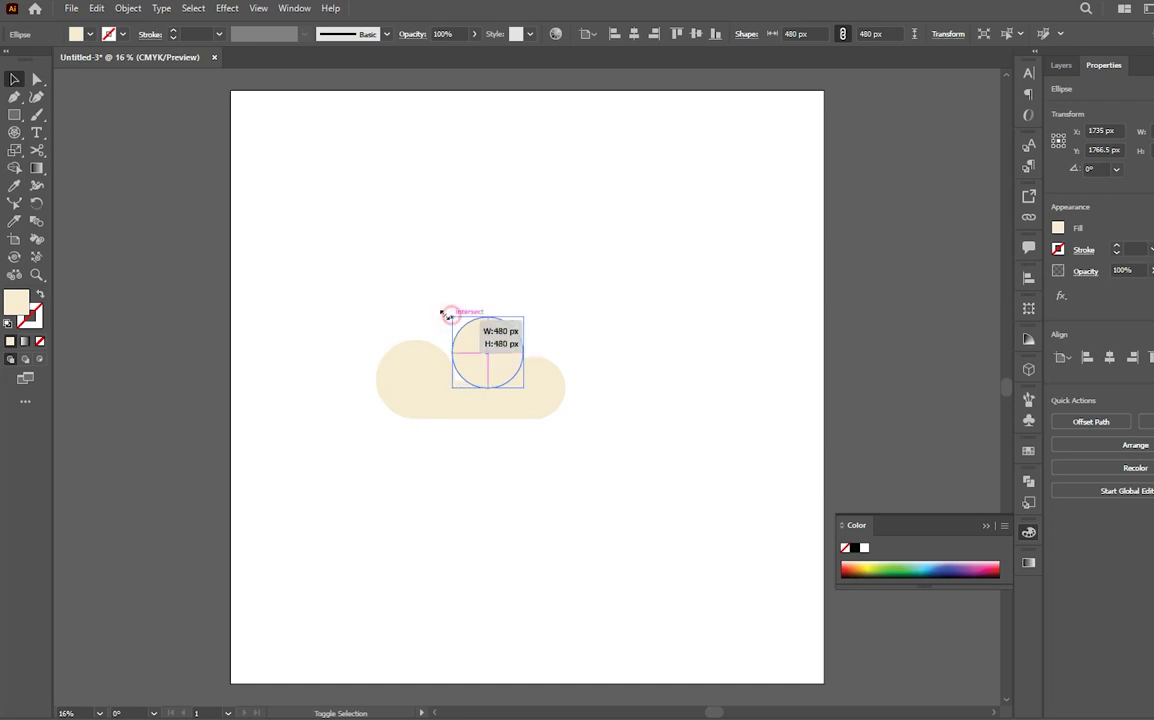
pyautogui.moveTo(446, 313); pyautogui.dragTo(408, 304)
pyautogui.moveTo(481, 342); pyautogui.dragTo(487, 356)
pyautogui.click(701, 330)
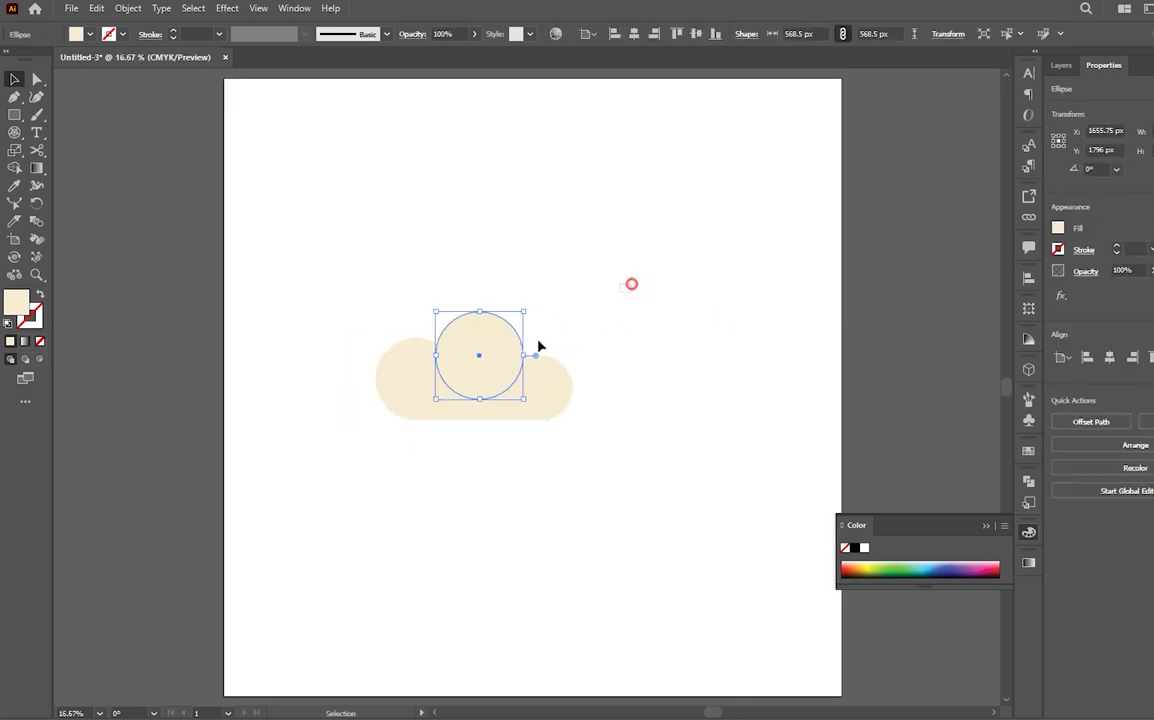
# Unite all cloud shapes with Pathfinder, then undo the merge
pyautogui.moveTo(631, 283); pyautogui.dragTo(358, 415)
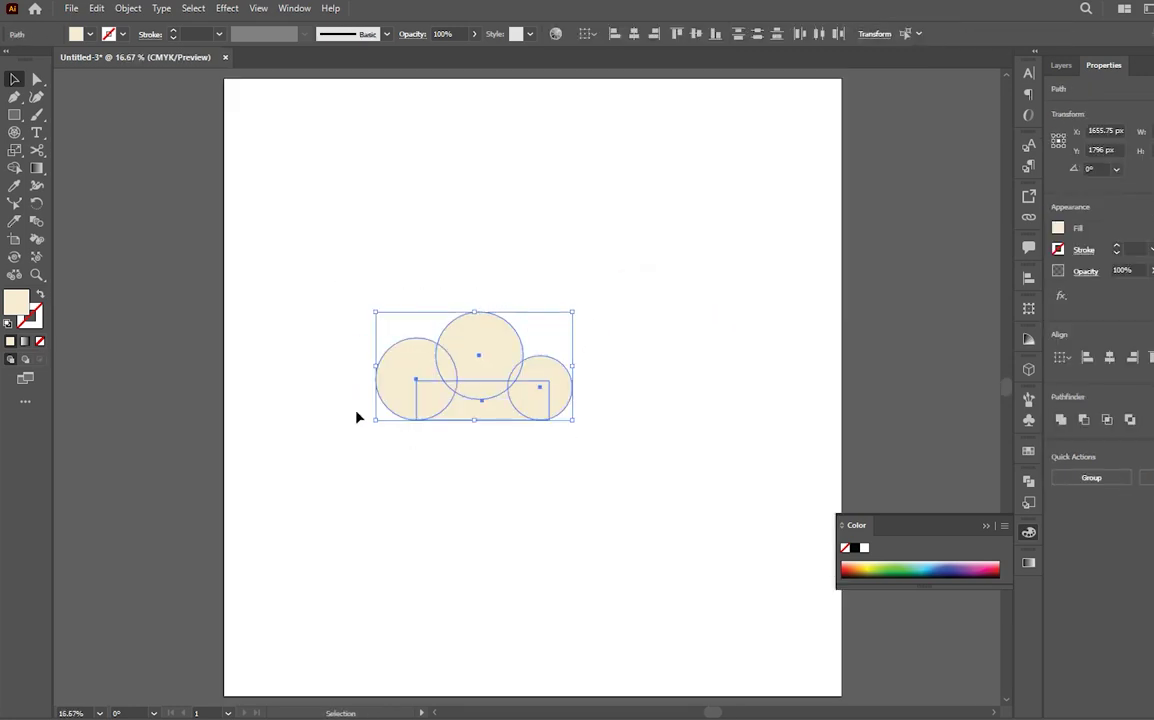
pyautogui.click(1029, 482)
pyautogui.click(855, 514)
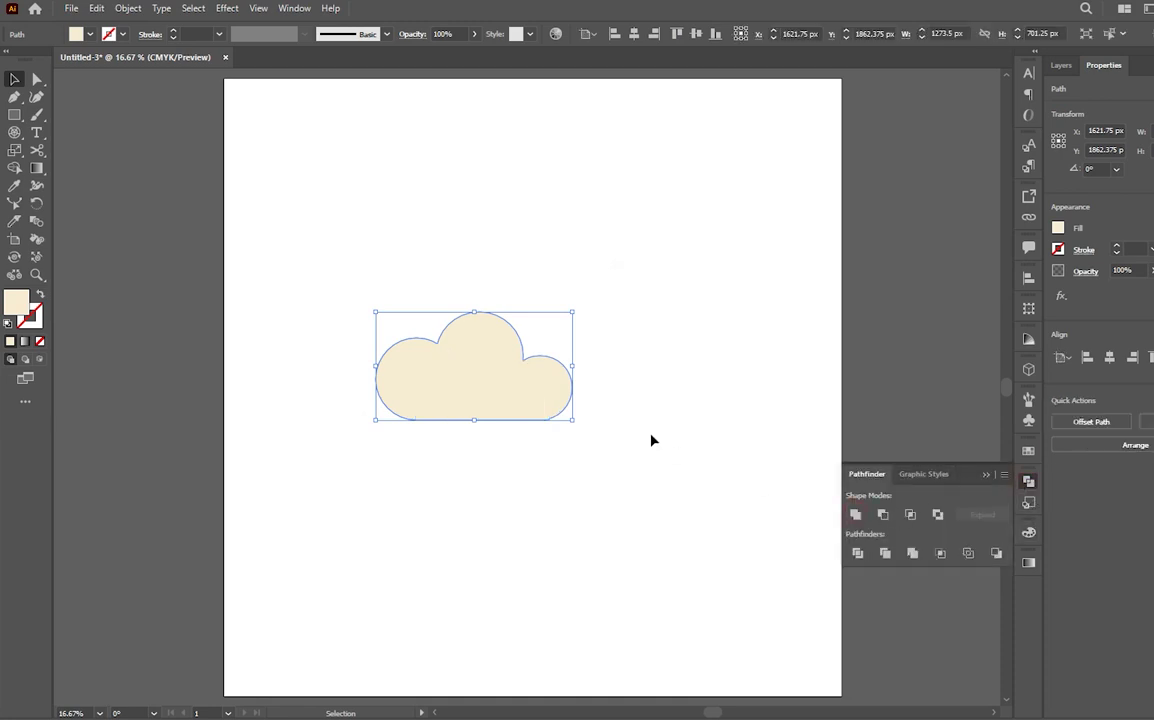
pyautogui.click(641, 381)
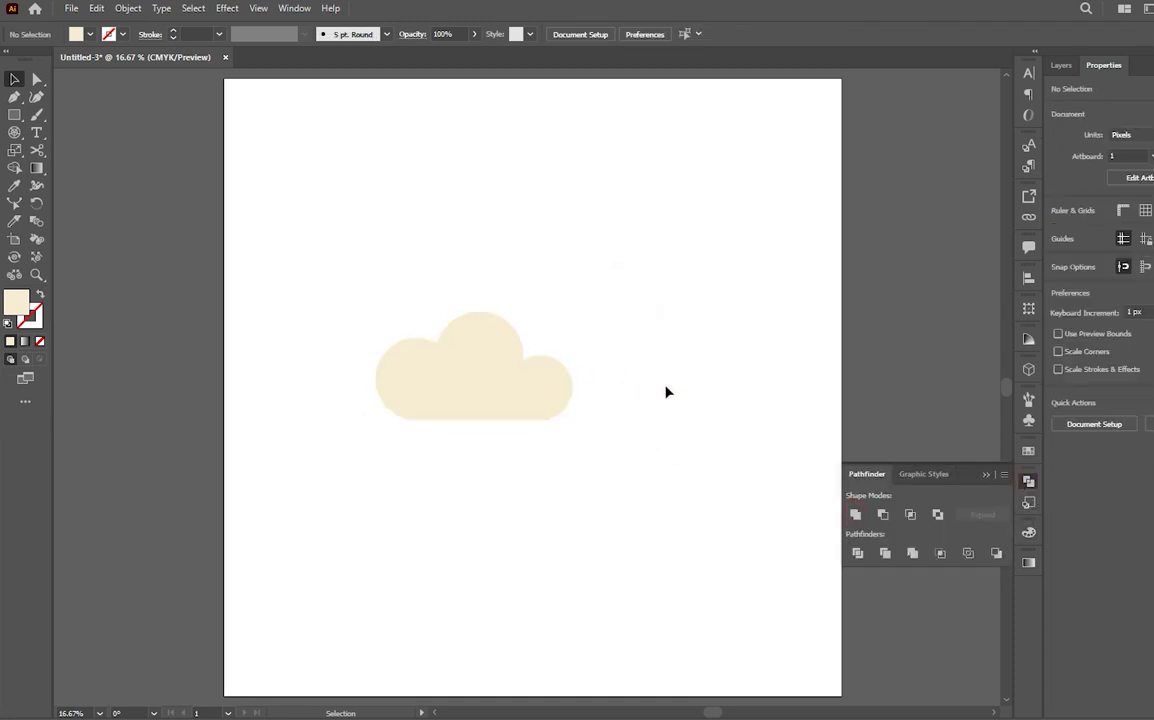
pyautogui.hotkey('ctrl', 'z')
pyautogui.hotkey('ctrl', 'z')
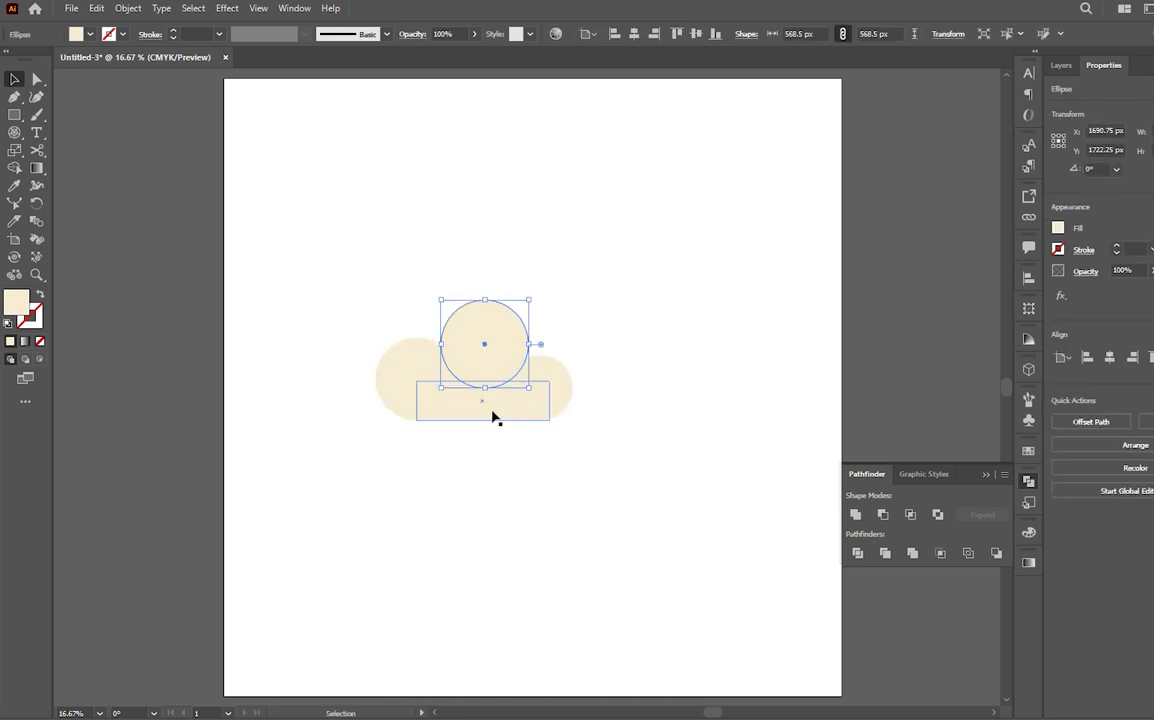
# Nudge the top circle left and down and shift the base rectangle slightly left
pyautogui.click(482, 413)
pyautogui.moveTo(549, 404); pyautogui.dragTo(548, 402)
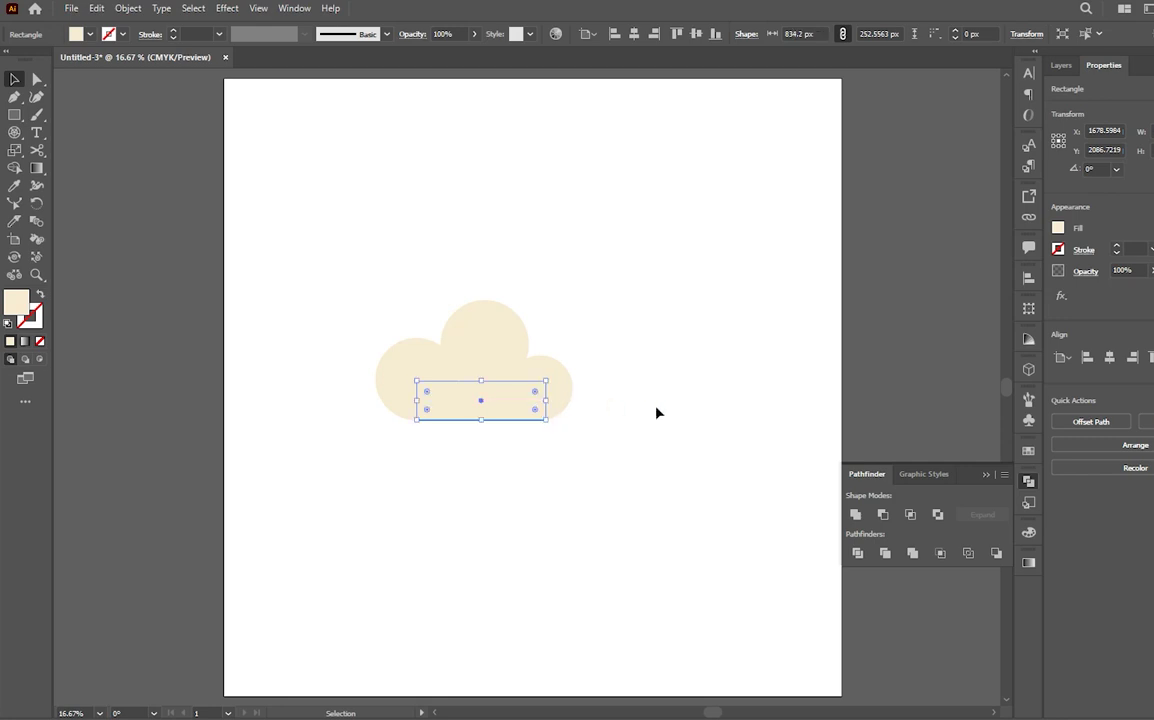
pyautogui.click(656, 406)
pyautogui.scroll(3, 548, 447)
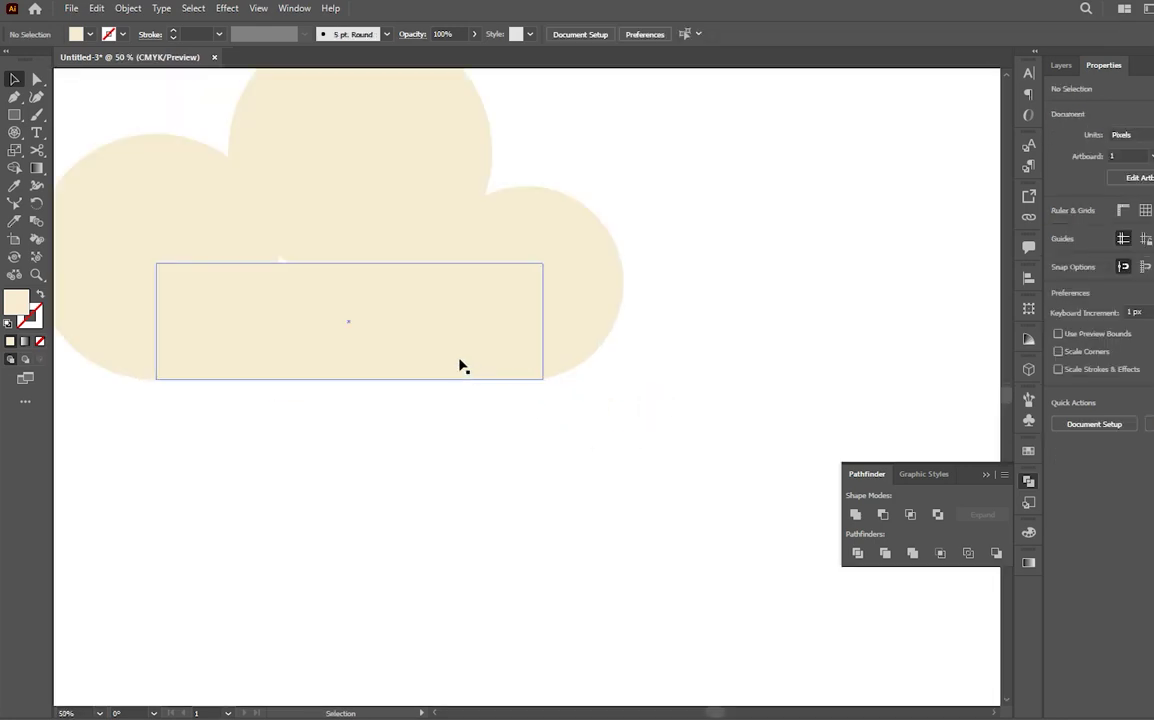
pyautogui.moveTo(355, 234); pyautogui.dragTo(348, 237)
pyautogui.moveTo(420, 263); pyautogui.dragTo(428, 282)
pyautogui.moveTo(448, 362); pyautogui.dragTo(443, 361)
pyautogui.click(637, 349)
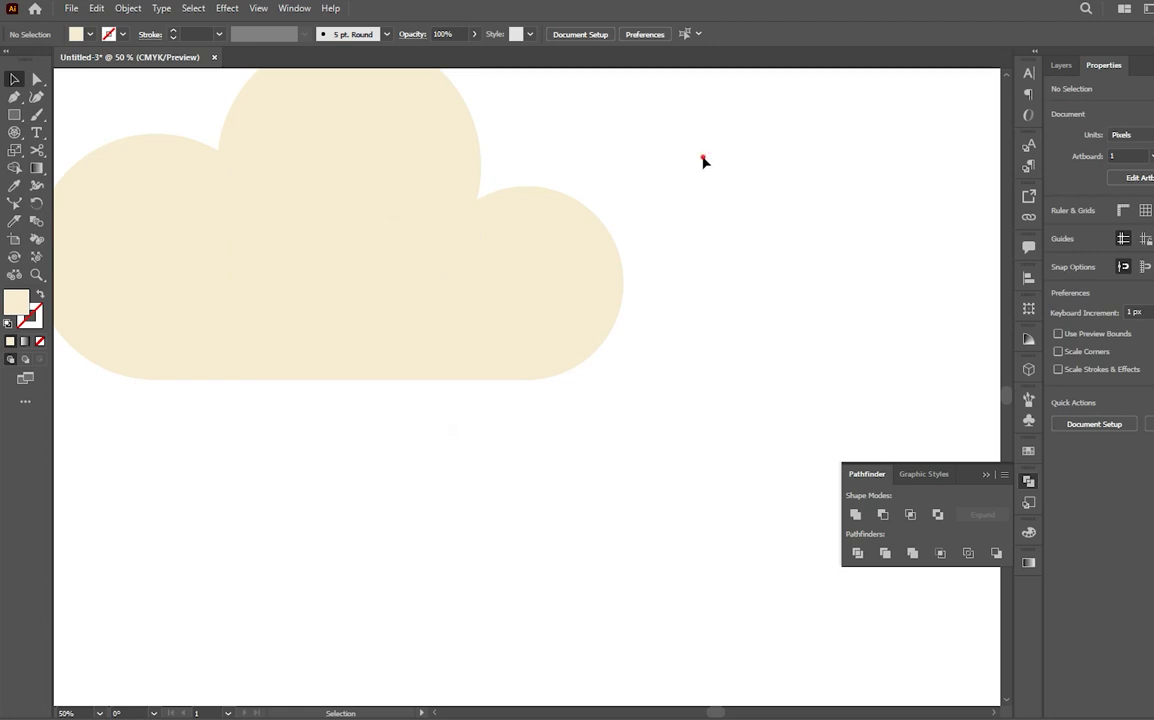
# Unite all shapes into a single 1273.6 × 746.2 px cloud path and select it
pyautogui.moveTo(703, 161); pyautogui.dragTo(160, 363)
pyautogui.click(855, 514)
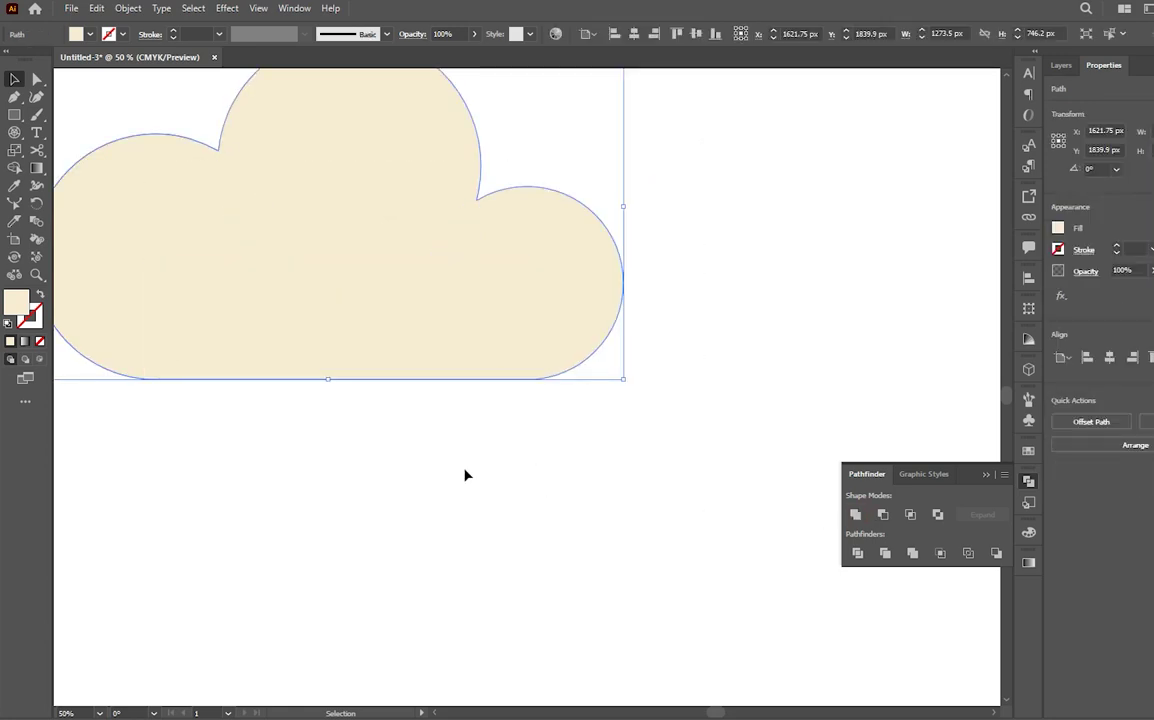
pyautogui.scroll(-1, 399, 469)
pyautogui.click(394, 464)
pyautogui.click(343, 338)
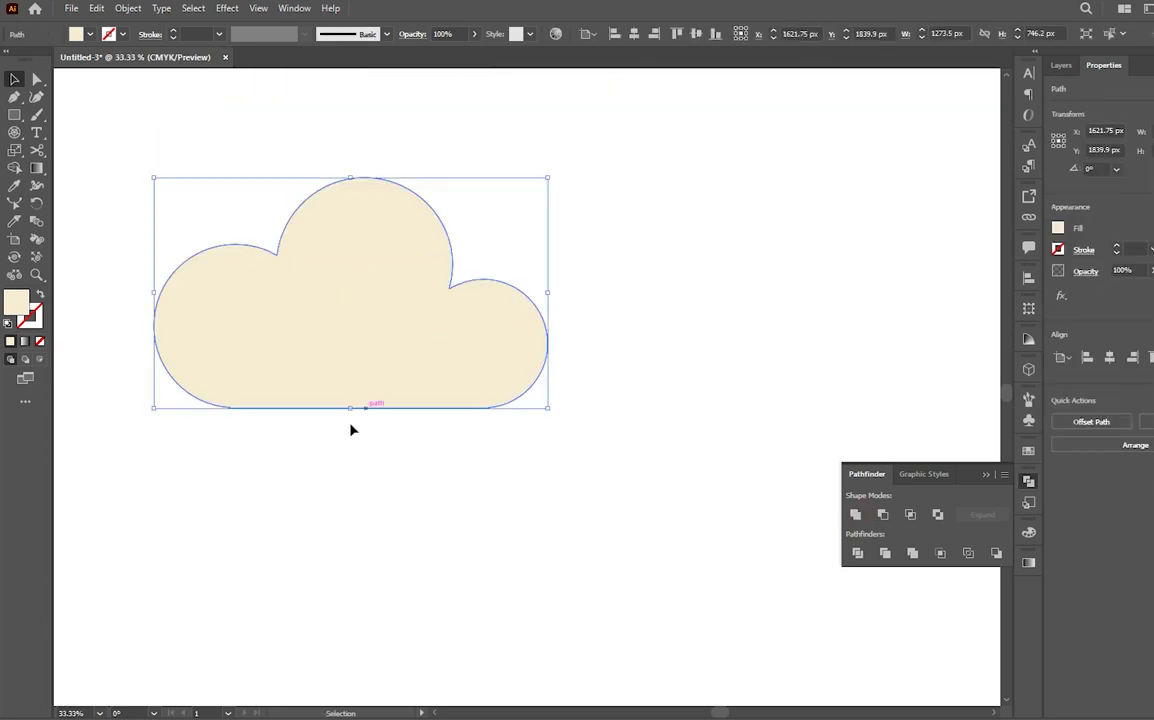
pyautogui.click(227, 437)
pyautogui.scroll(-1, 227, 437)
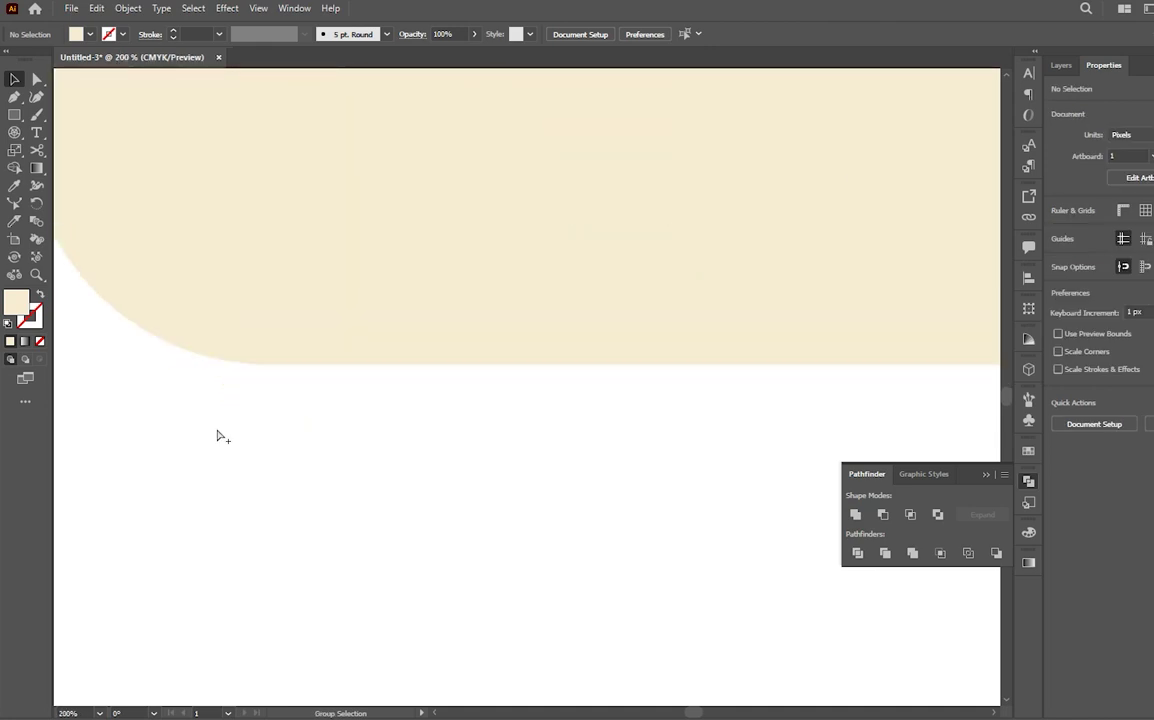
pyautogui.click(343, 304)
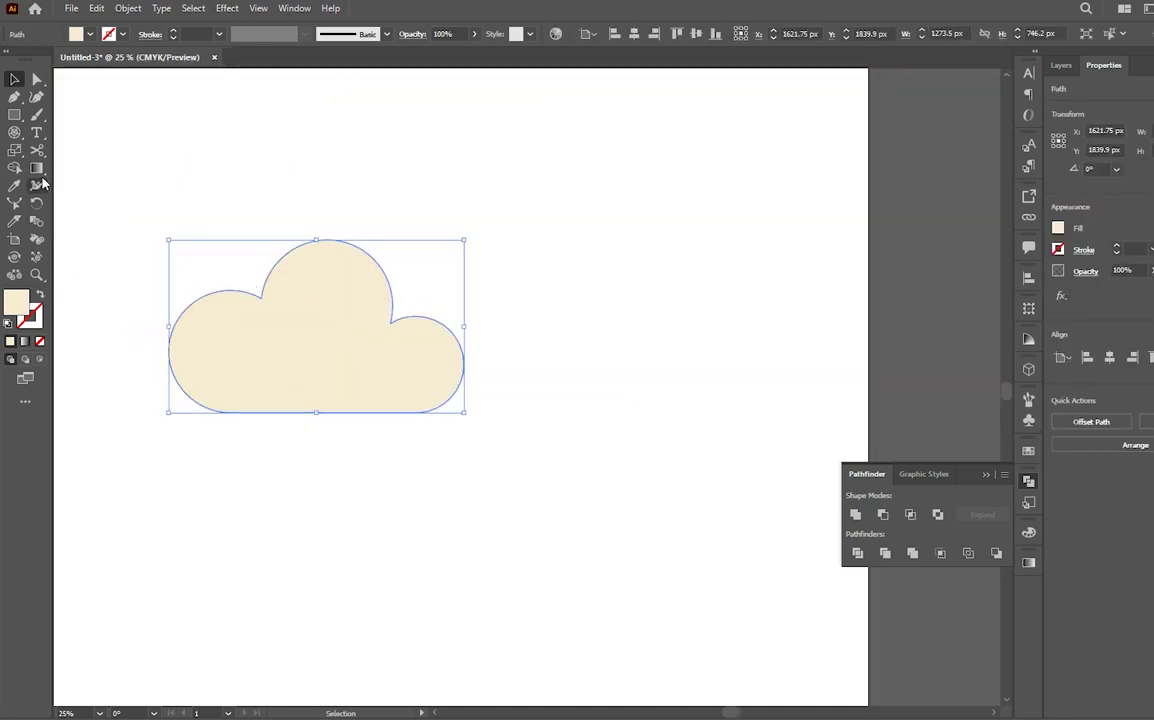
pyautogui.click(39, 170)
# Fill the cloud with a radial gradient stretched out from its centre
pyautogui.click(344, 345)
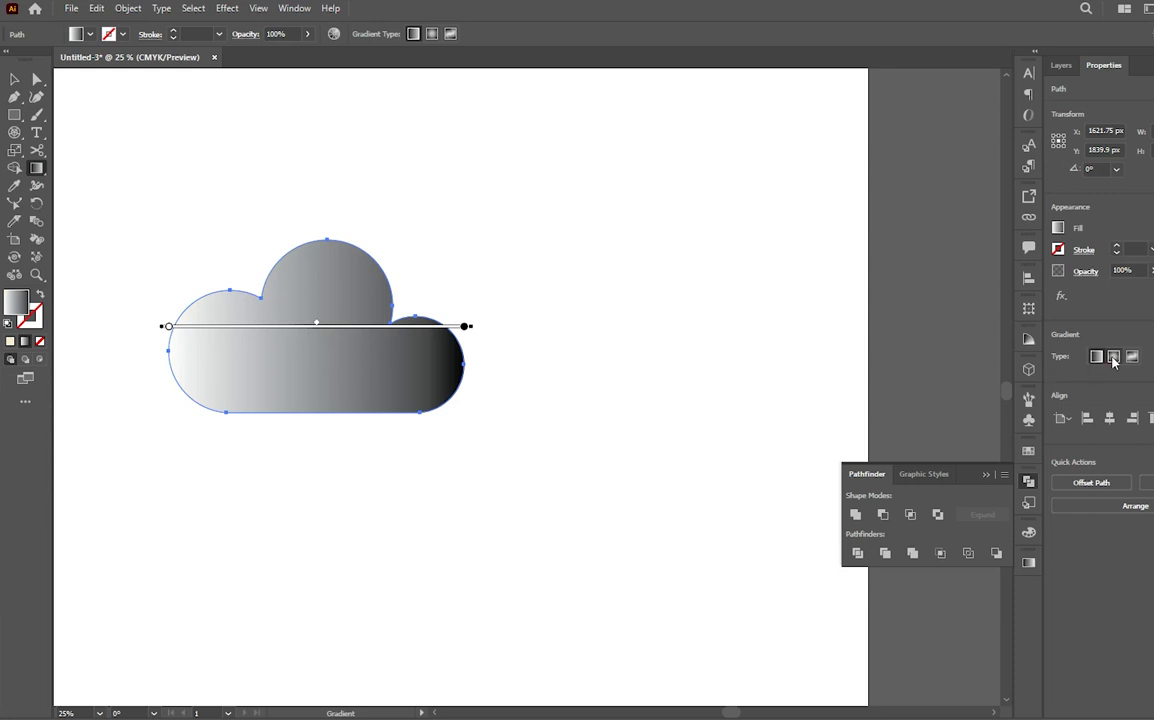
pyautogui.click(1113, 360)
pyautogui.moveTo(316, 344); pyautogui.dragTo(910, 367)
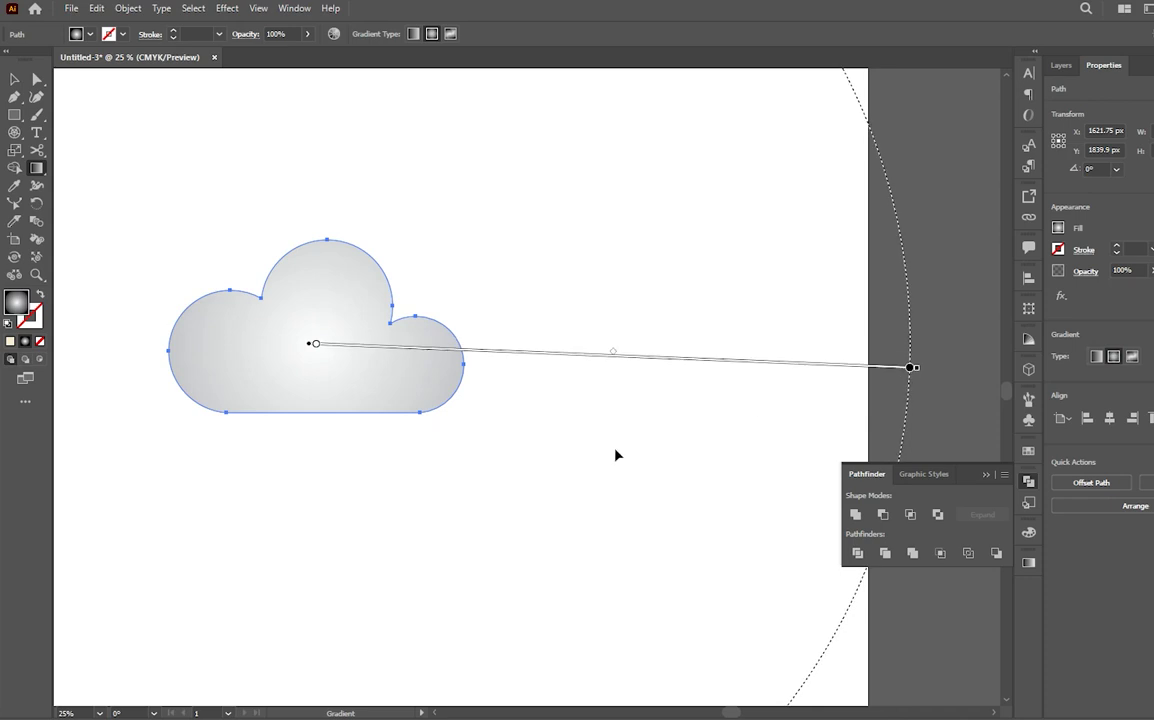
pyautogui.press('v')
pyautogui.click(516, 465)
# Change the gradient's outer stop from black to mid grey #848484
pyautogui.click(336, 383)
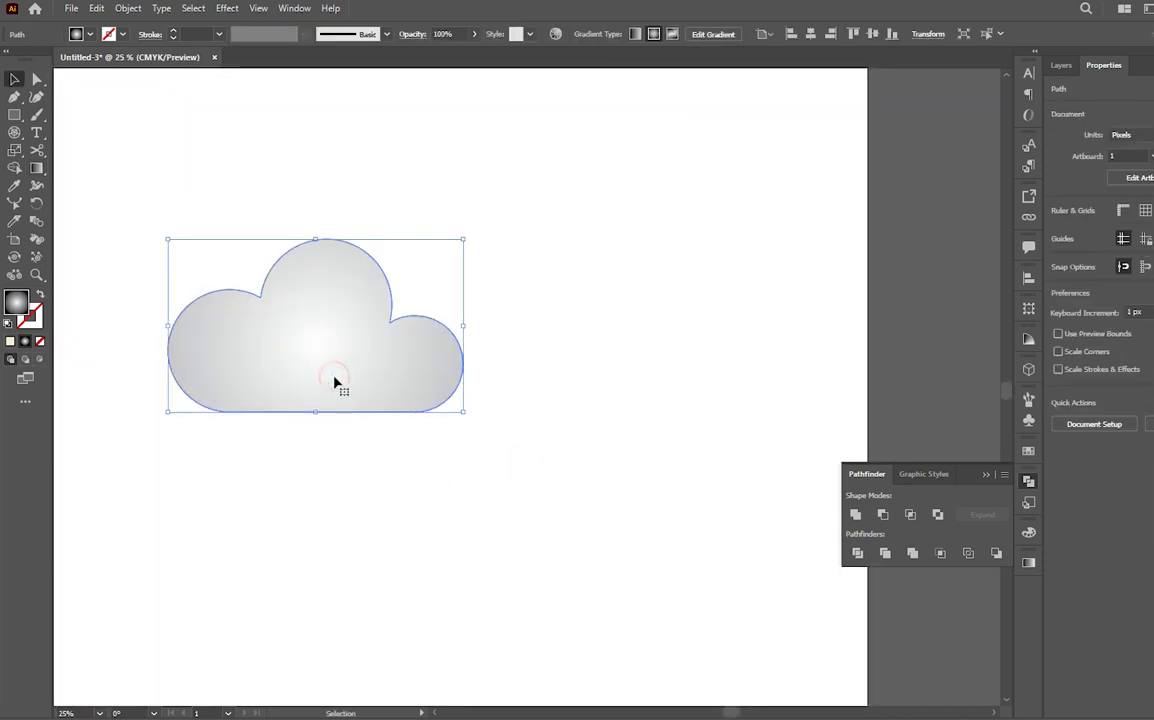
pyautogui.hotkey('ctrl', '-')
pyautogui.press('g')
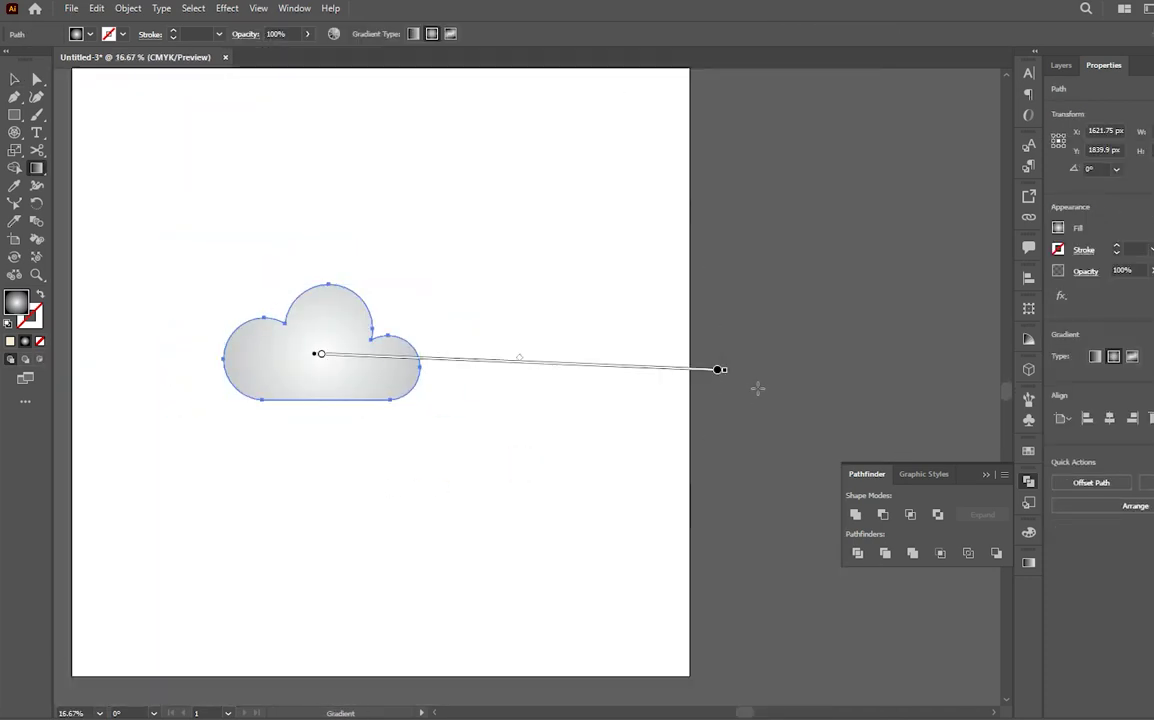
pyautogui.click(719, 371)
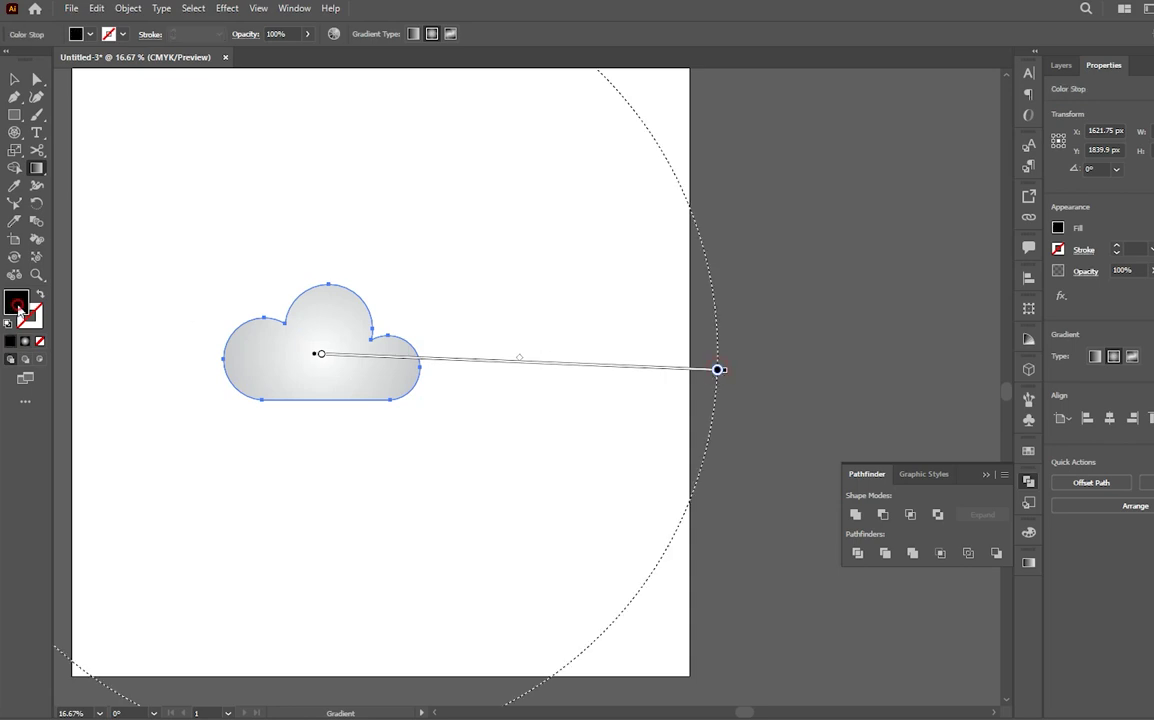
pyautogui.doubleClick(18, 307)
pyautogui.moveTo(708, 262); pyautogui.dragTo(705, 242)
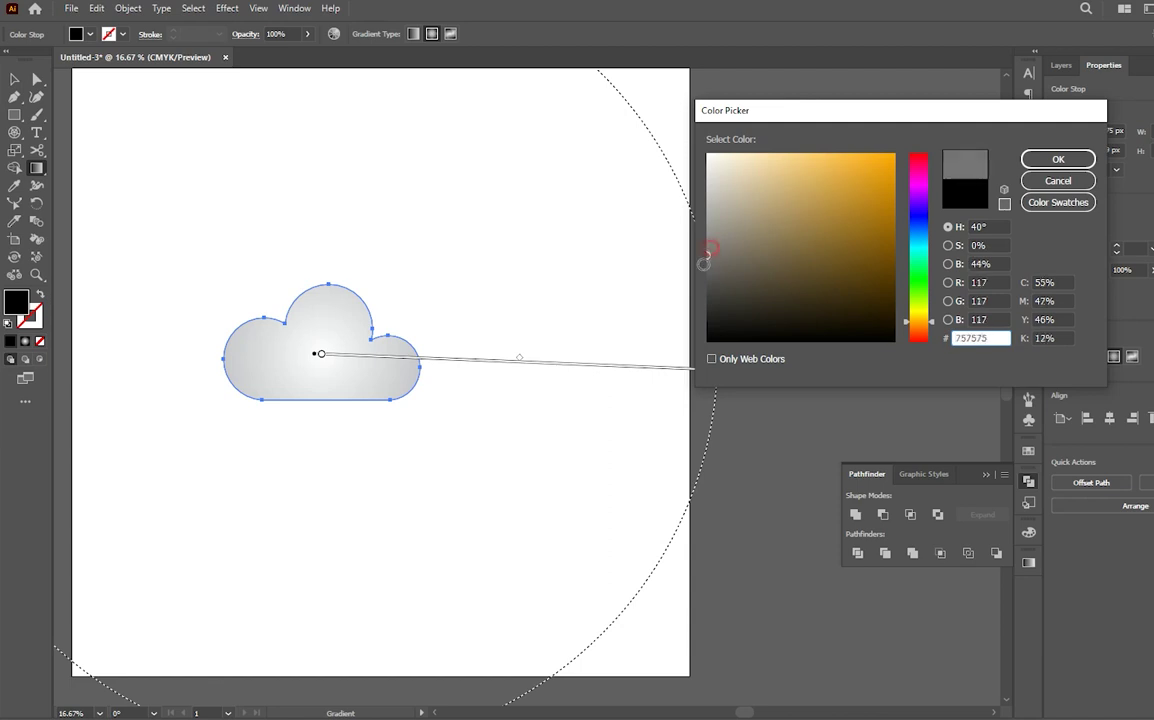
pyautogui.click(1081, 157)
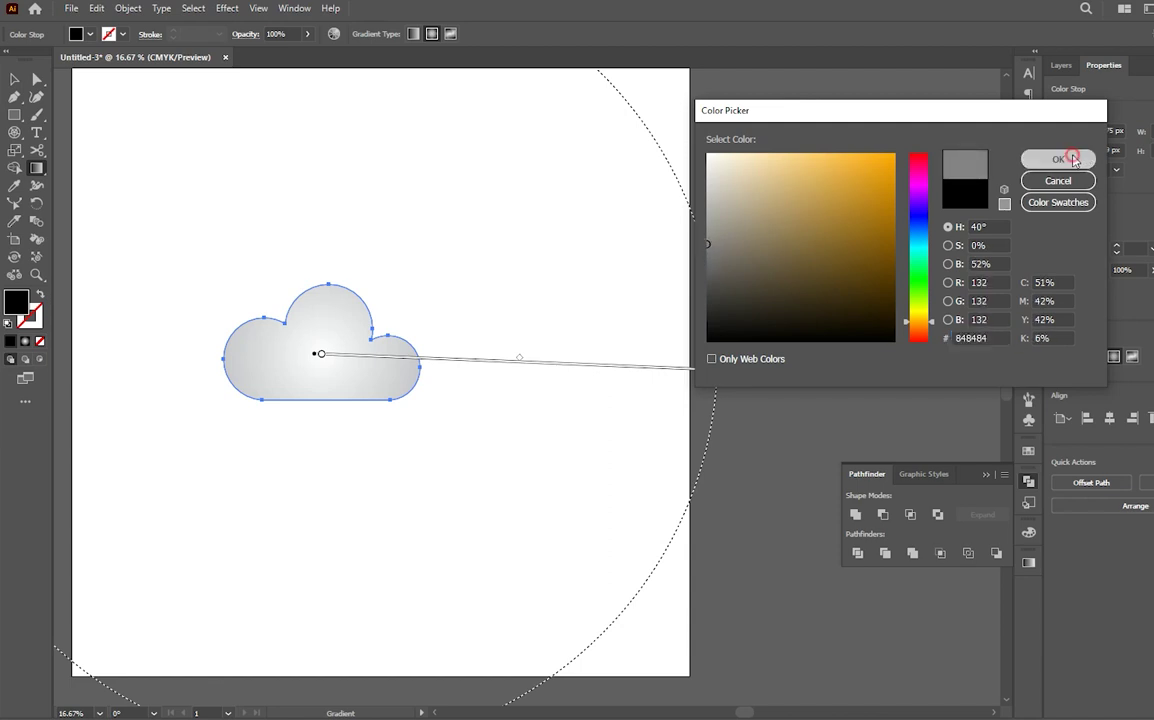
pyautogui.press('v')
pyautogui.click(447, 444)
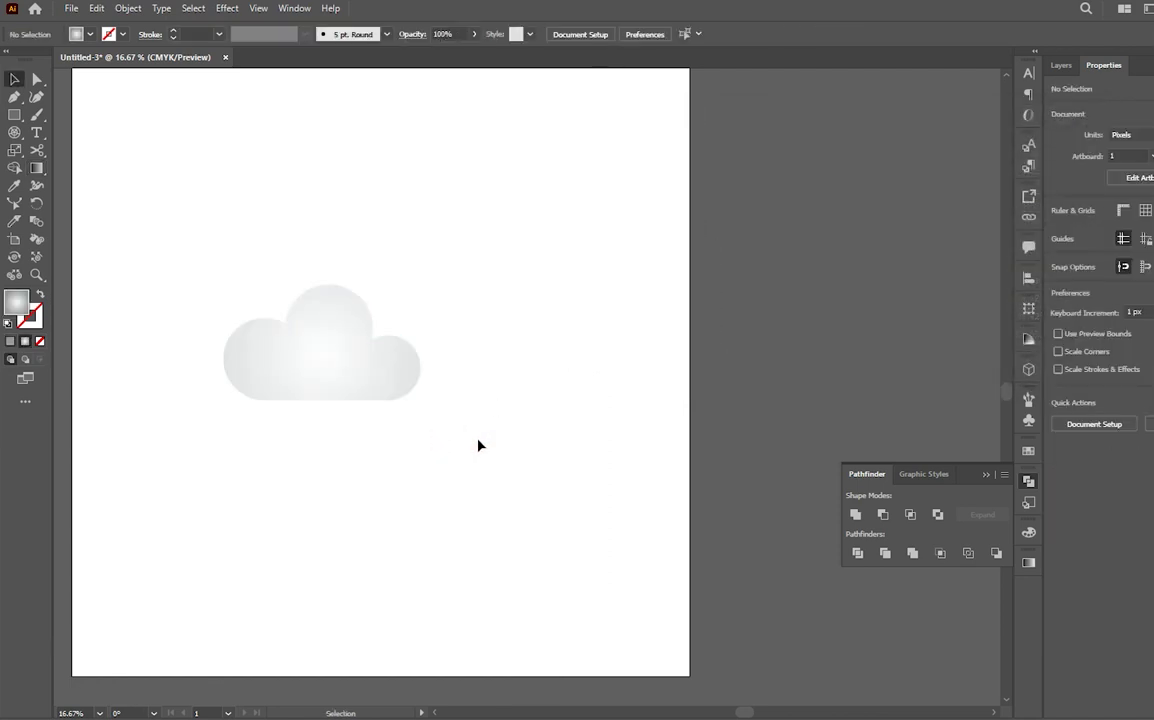
# Try a vertical top-to-bottom linear gradient on the cloud
pyautogui.moveTo(353, 453); pyautogui.dragTo(437, 465)
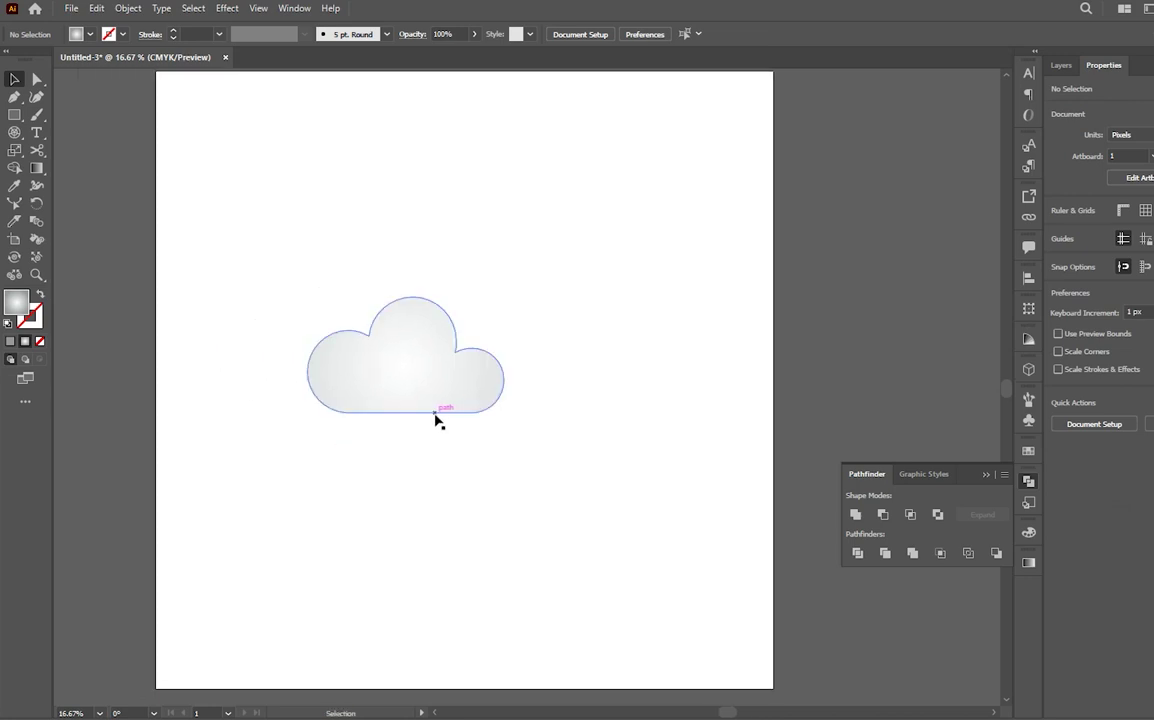
pyautogui.press('g')
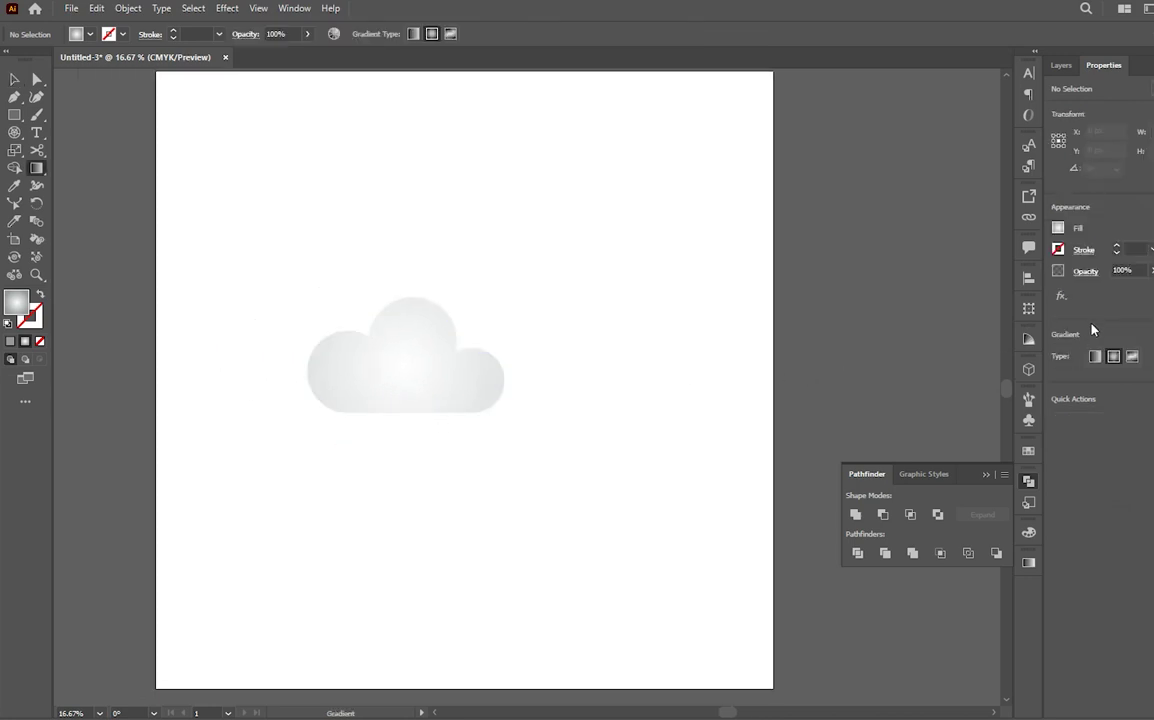
pyautogui.click(1094, 356)
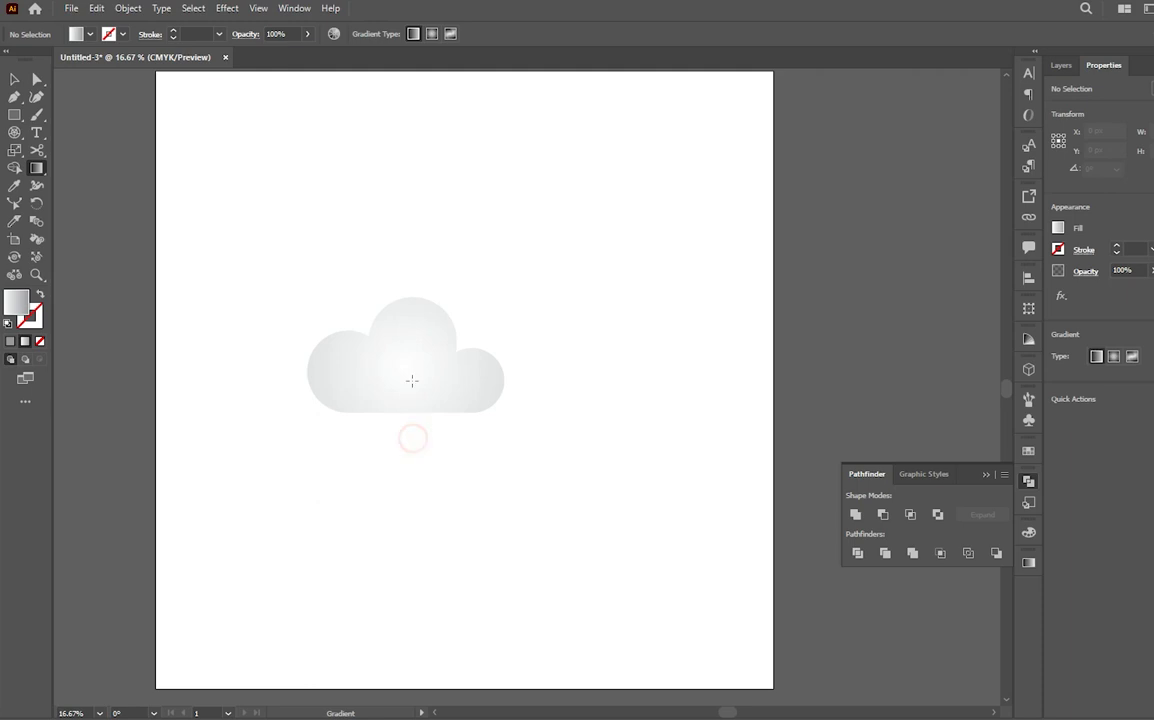
pyautogui.click(414, 331)
pyautogui.moveTo(419, 434); pyautogui.dragTo(414, 245)
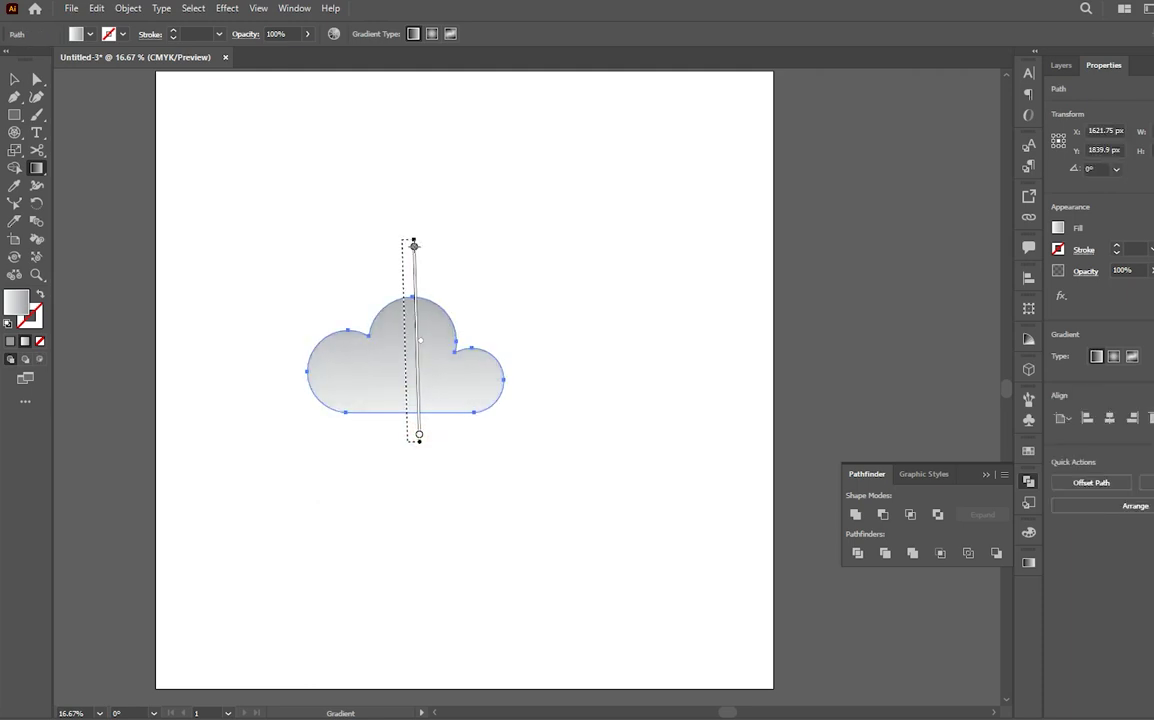
pyautogui.press('v')
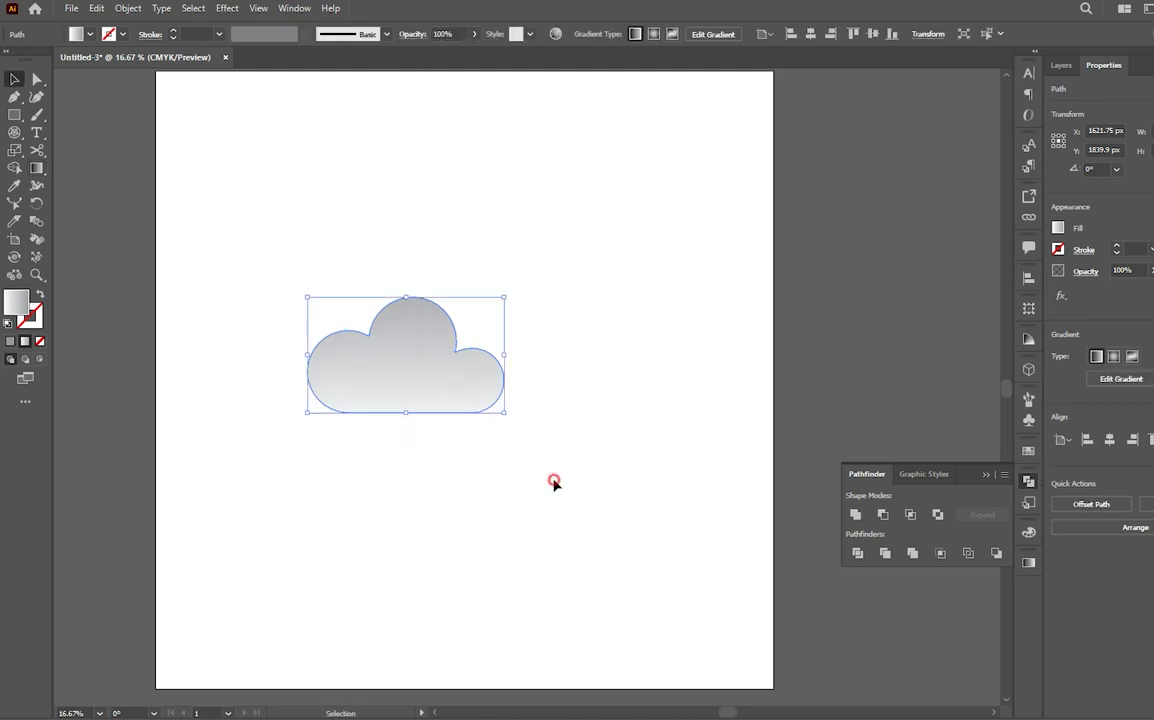
pyautogui.click(558, 512)
# Redraw the linear gradient diagonally from lower left to upper right
pyautogui.press('g')
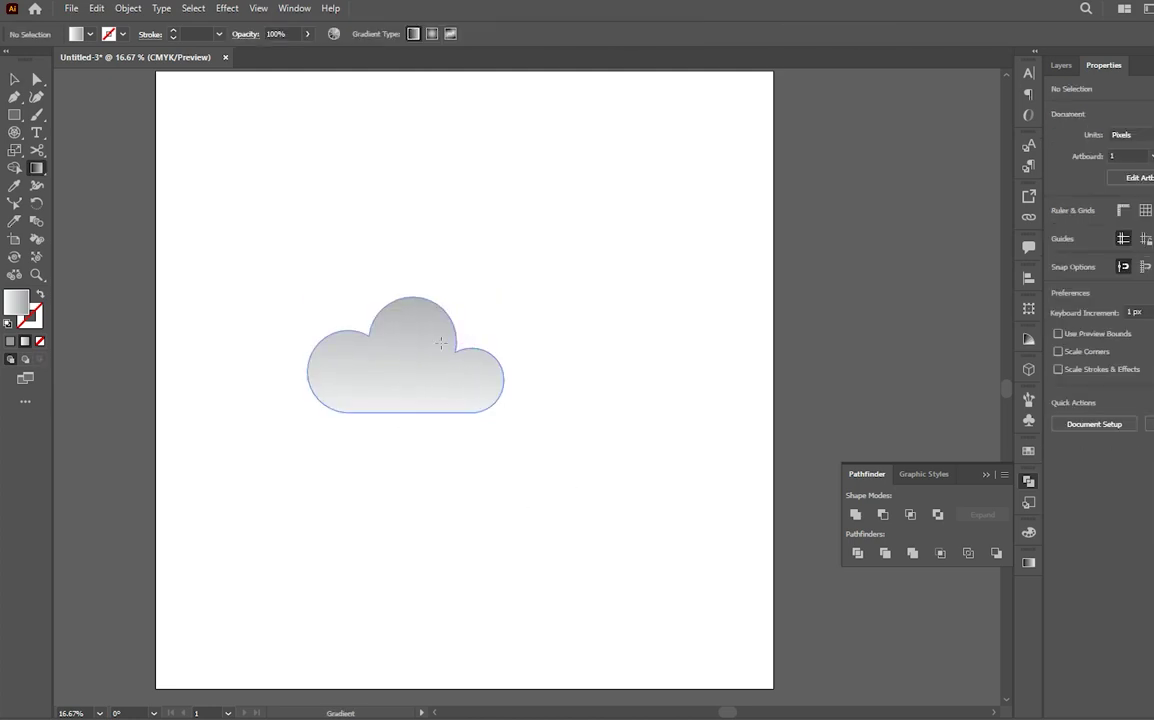
pyautogui.click(402, 342)
pyautogui.moveTo(425, 232)
pyautogui.mouseDown()
pyautogui.moveTo(424, 533)
pyautogui.moveTo(244, 558)
pyautogui.moveTo(187, 520)
pyautogui.mouseUp()
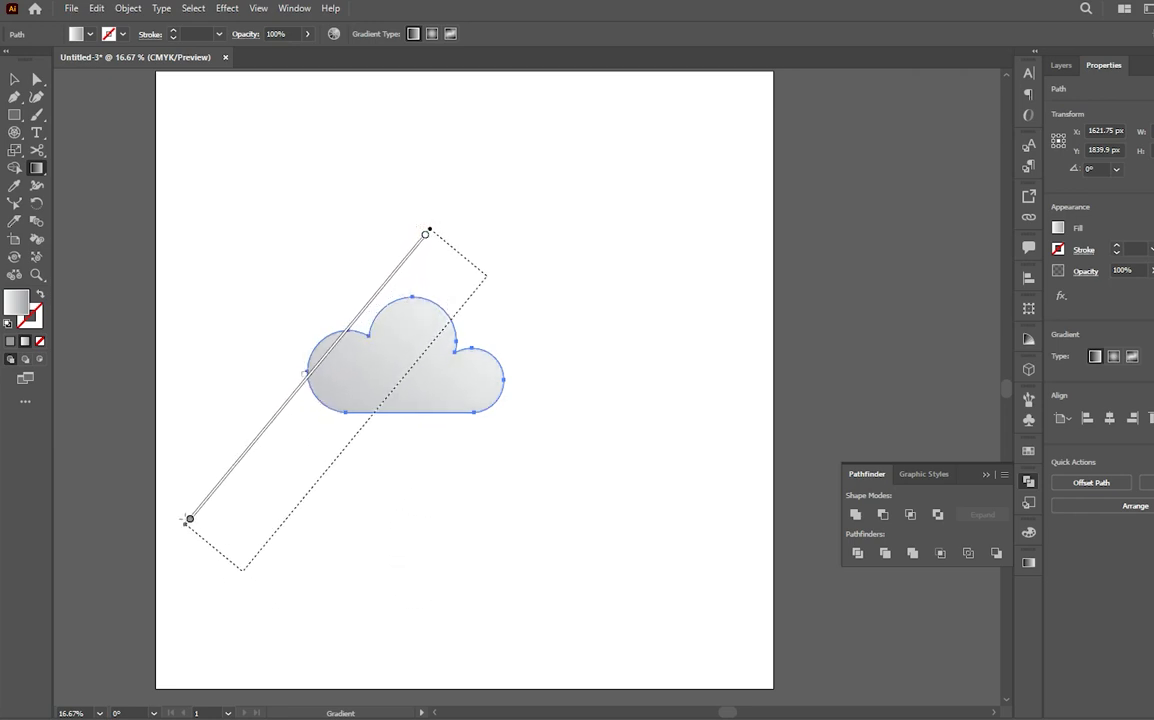
pyautogui.moveTo(189, 517); pyautogui.dragTo(228, 585)
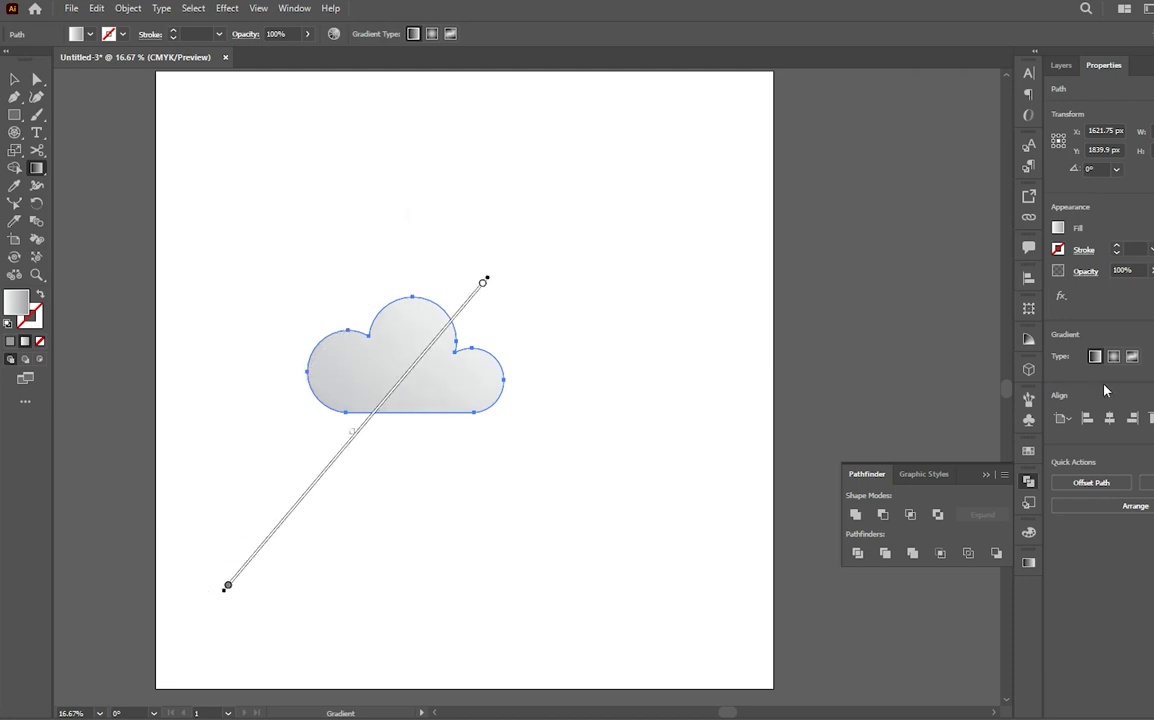
# Switch to a radial gradient stretched far beyond the cloud's edges
pyautogui.click(1114, 357)
pyautogui.moveTo(490, 355)
pyautogui.mouseDown()
pyautogui.moveTo(738, 398)
pyautogui.moveTo(798, 322)
pyautogui.mouseUp()
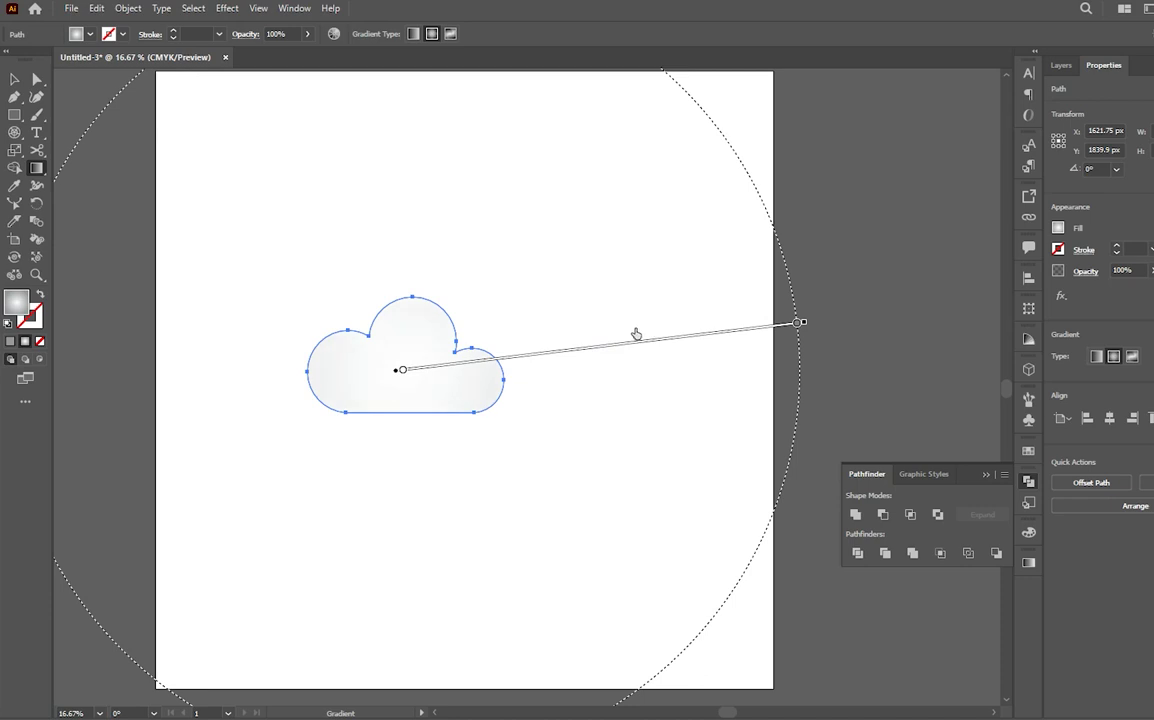
pyautogui.press('v')
pyautogui.click(561, 463)
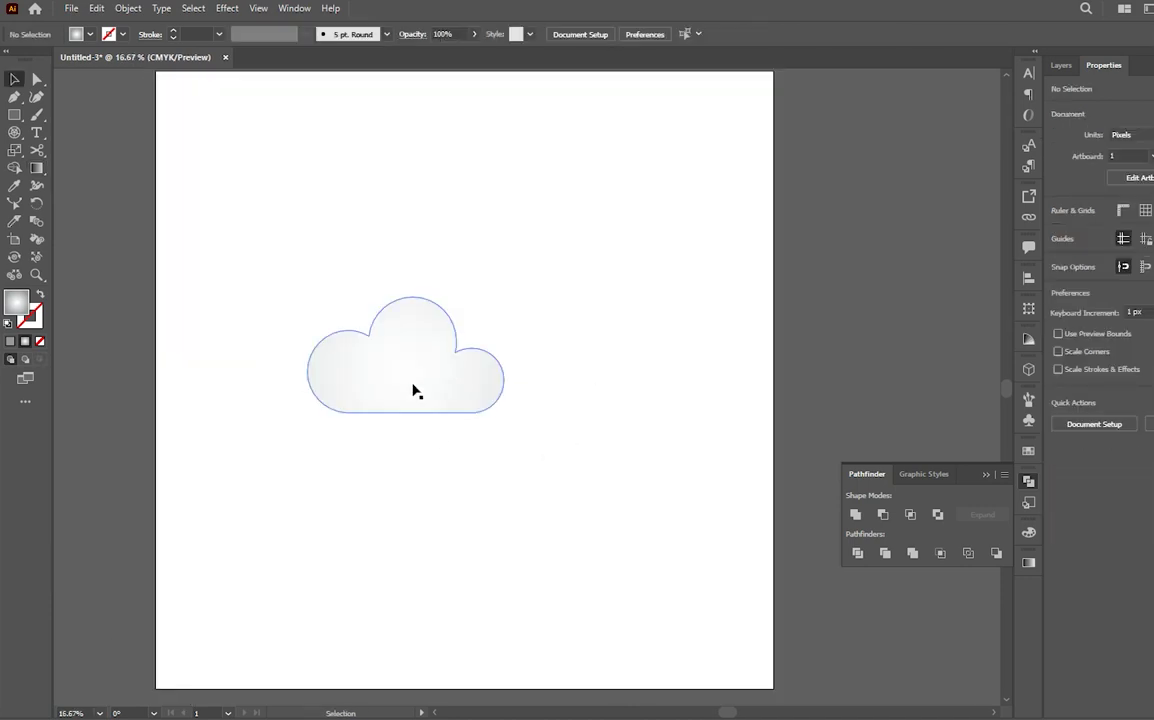
# Preview a grey outline colour for the cloud, then cancel without applying it
pyautogui.click(413, 387)
pyautogui.doubleClick(30, 316)
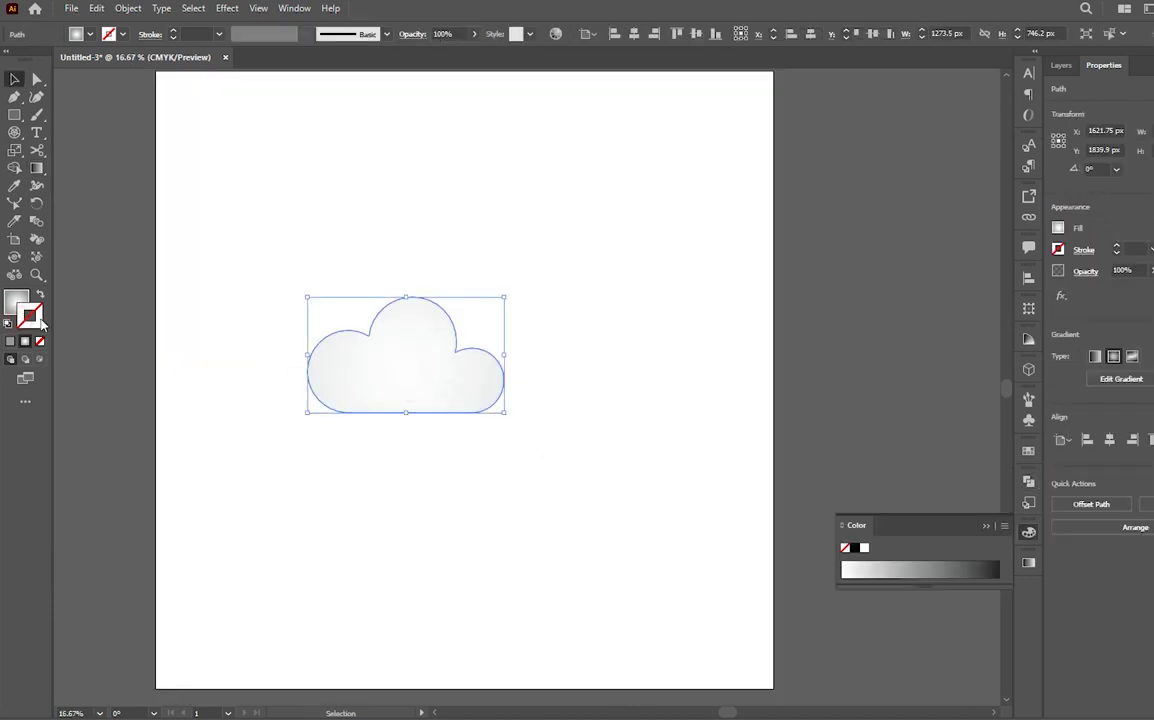
pyautogui.moveTo(728, 206); pyautogui.dragTo(704, 249)
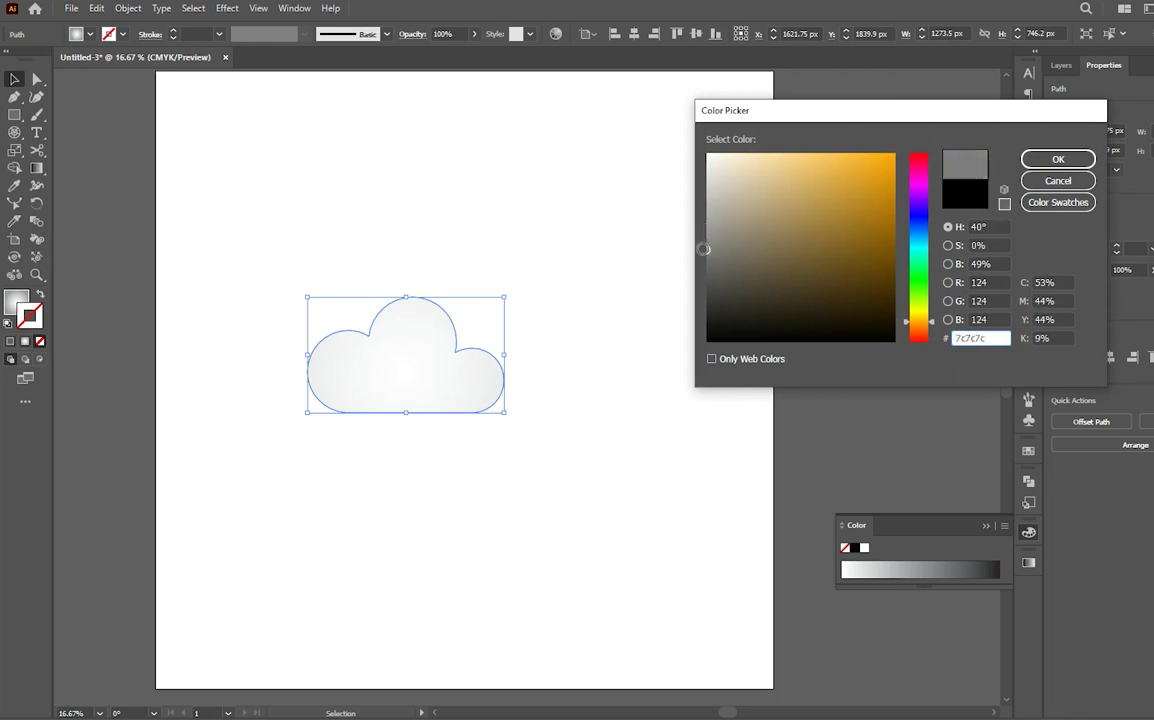
pyautogui.click(1057, 182)
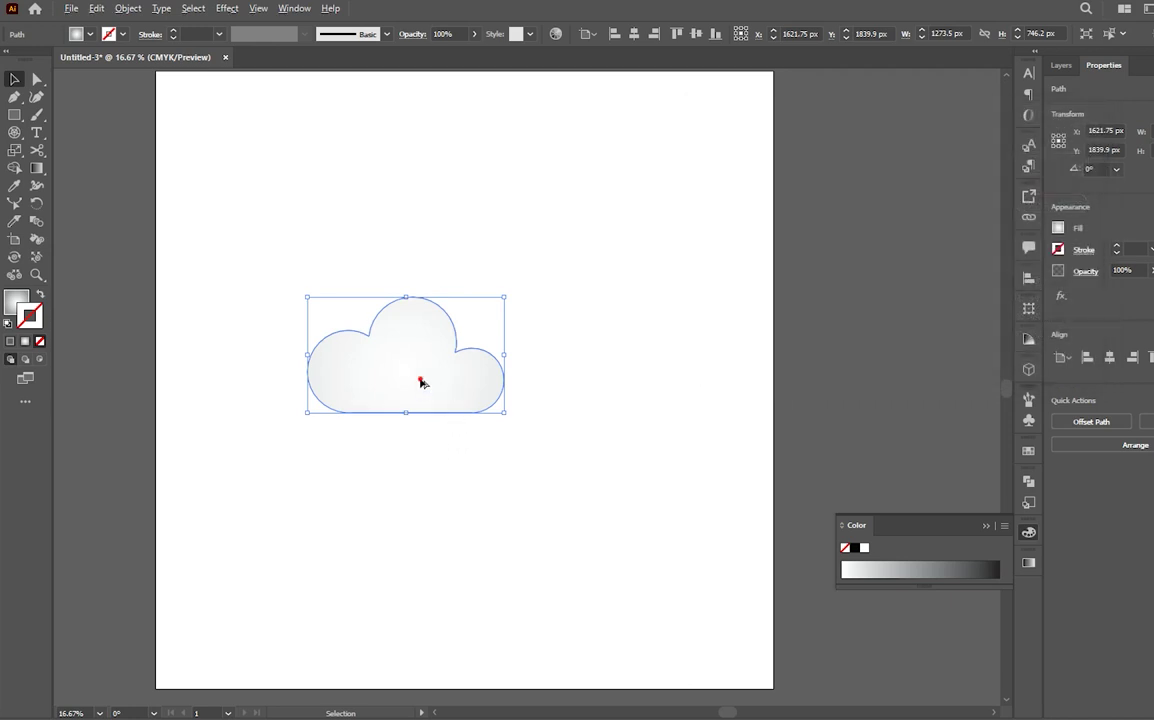
# Duplicate the cloud, scale the copy down and tuck it against the big cloud's lower right
pyautogui.moveTo(420, 382); pyautogui.dragTo(523, 383)
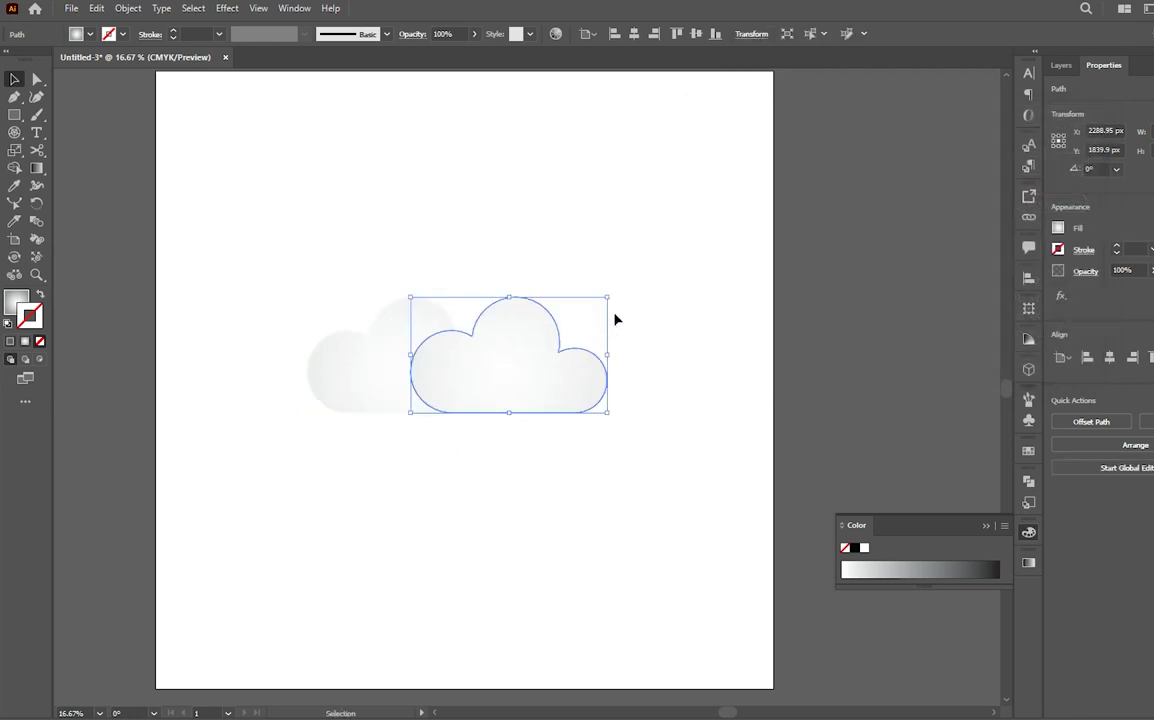
pyautogui.moveTo(609, 297); pyautogui.dragTo(583, 316)
pyautogui.moveTo(528, 366)
pyautogui.mouseDown()
pyautogui.moveTo(516, 380)
pyautogui.moveTo(549, 394)
pyautogui.mouseUp()
pyautogui.click(613, 428)
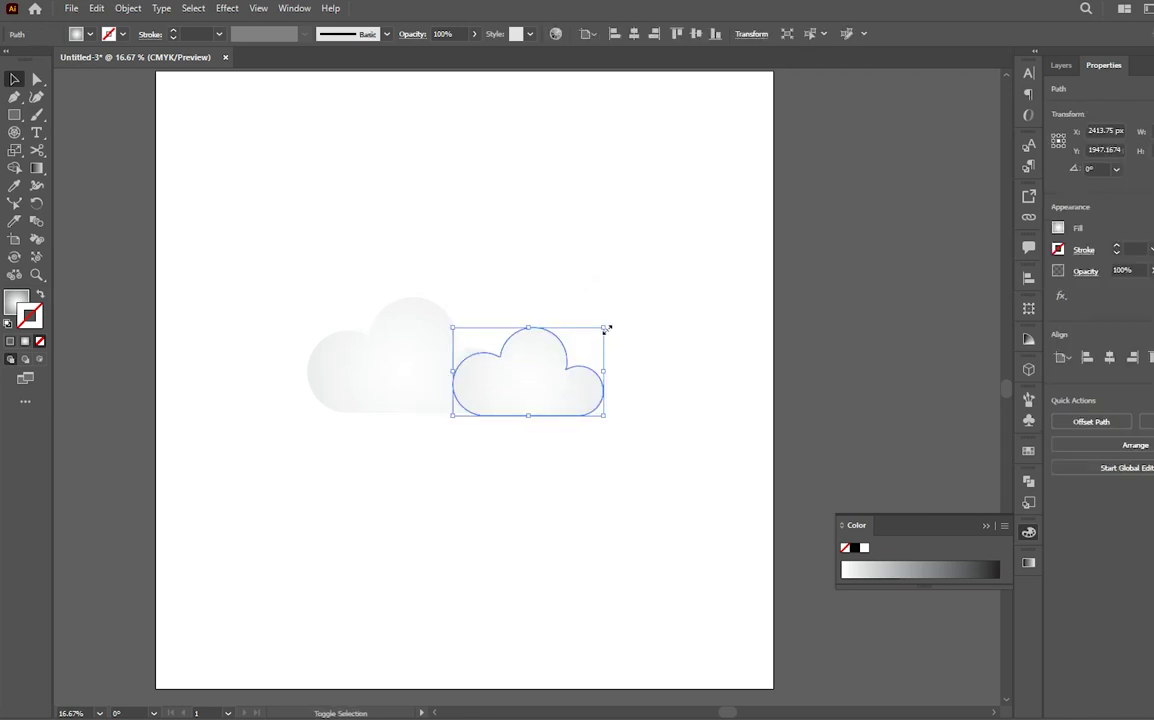
pyautogui.moveTo(607, 328); pyautogui.dragTo(571, 346)
pyautogui.click(625, 506)
pyautogui.moveTo(517, 405); pyautogui.dragTo(518, 400)
# Select only the small cloud to add an effect
pyautogui.keyDown('shift'); pyautogui.click(386, 363); pyautogui.keyUp('shift')
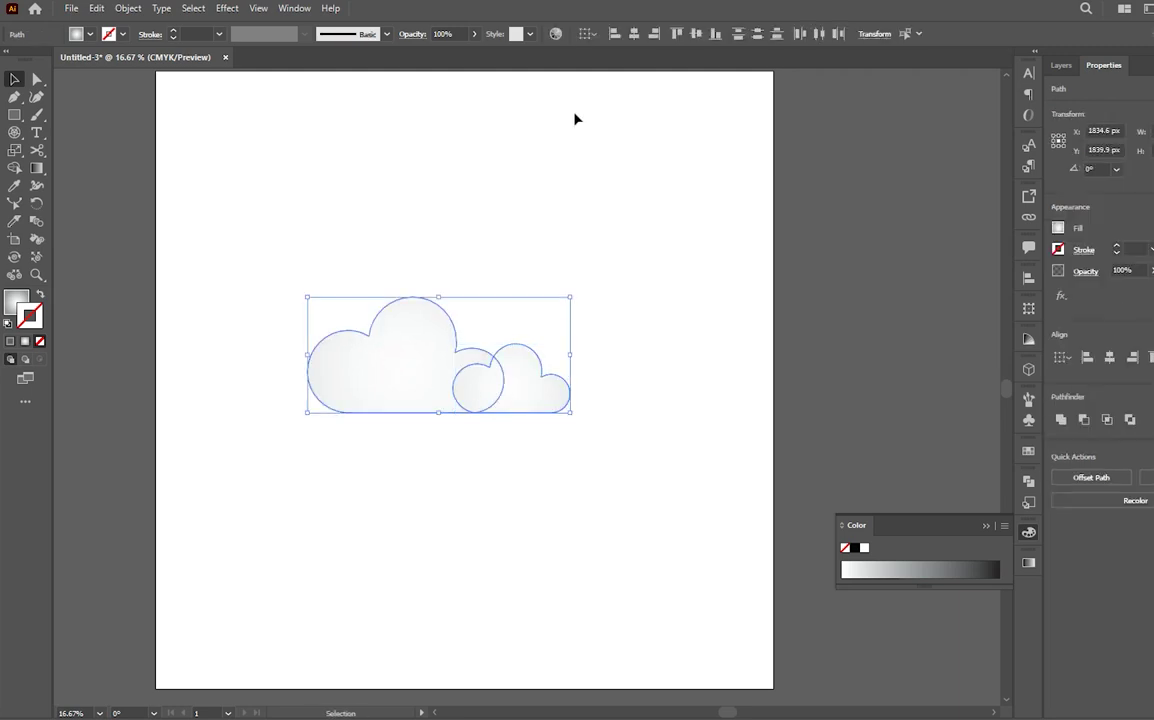
pyautogui.click(663, 432)
pyautogui.click(562, 402)
pyautogui.click(1062, 297)
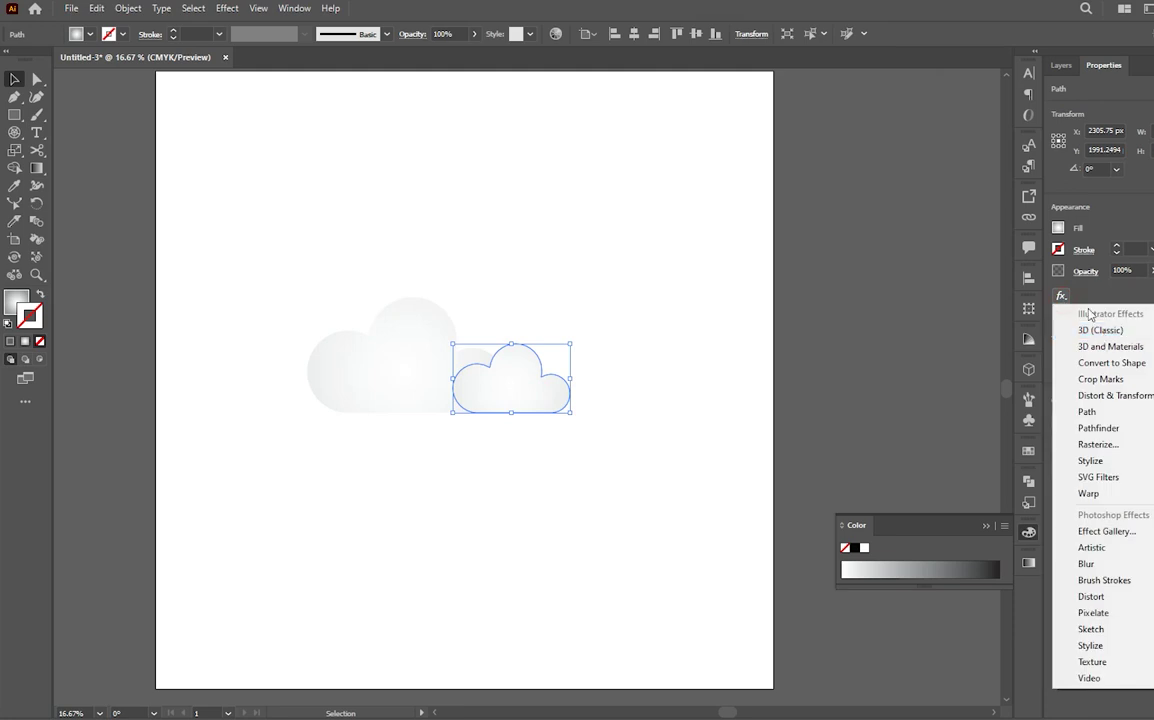
pyautogui.moveTo(1090, 460)
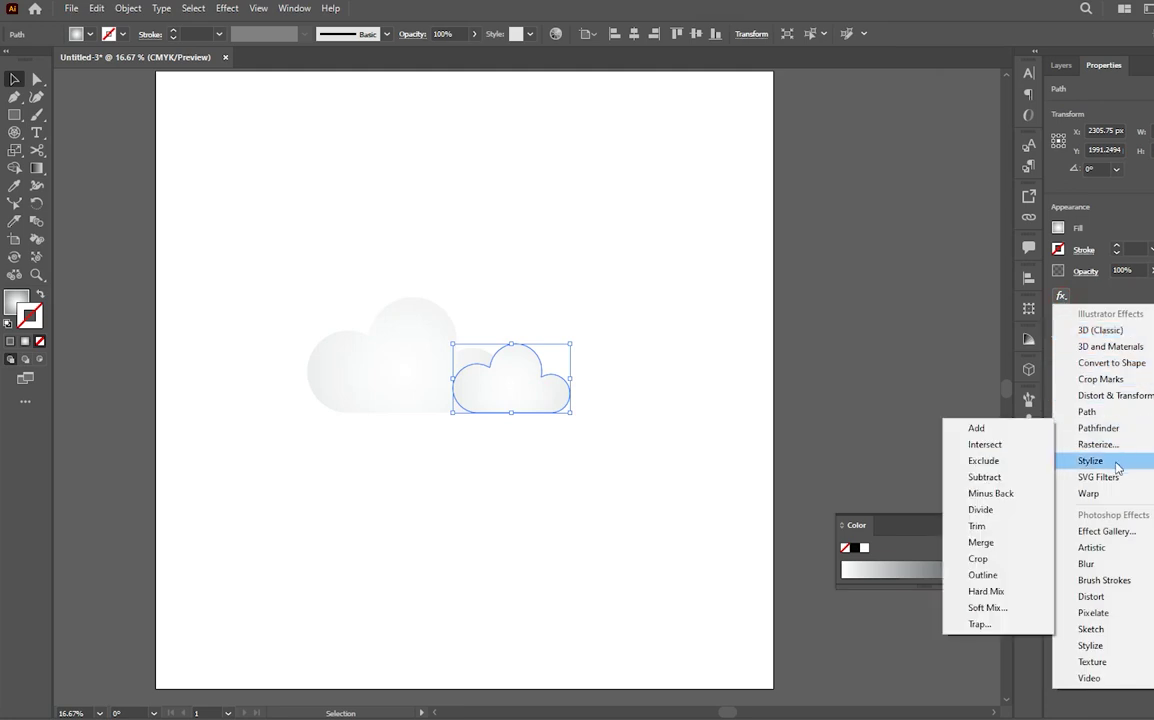
# Apply Stylize > Drop Shadow to the small cloud: Normal, 30% opacity, 7 px offsets, 8 px blur
pyautogui.click(978, 462)
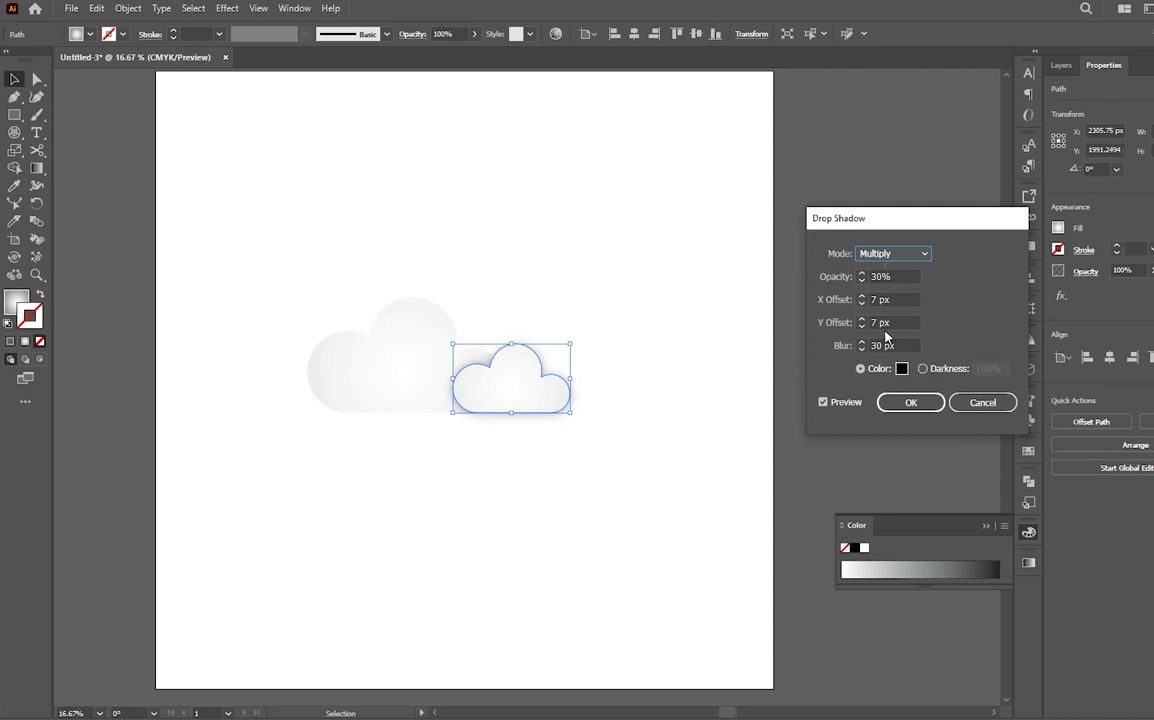
pyautogui.doubleClick(876, 346)
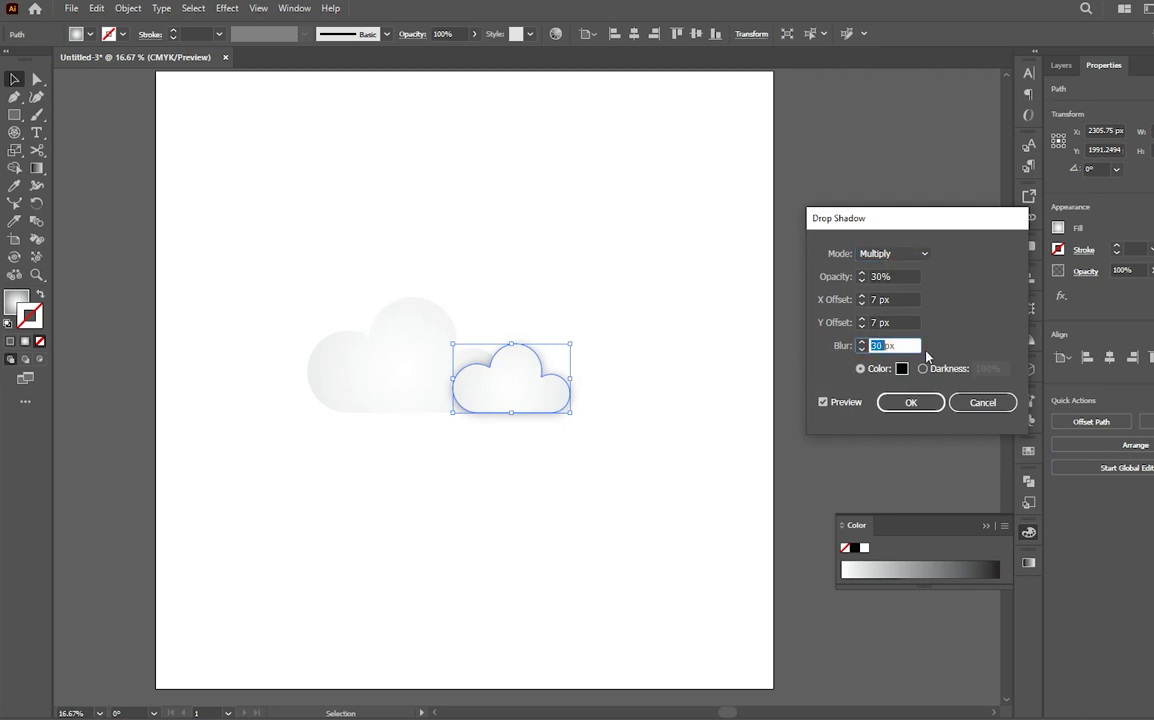
pyautogui.write('15')
pyautogui.click(916, 252)
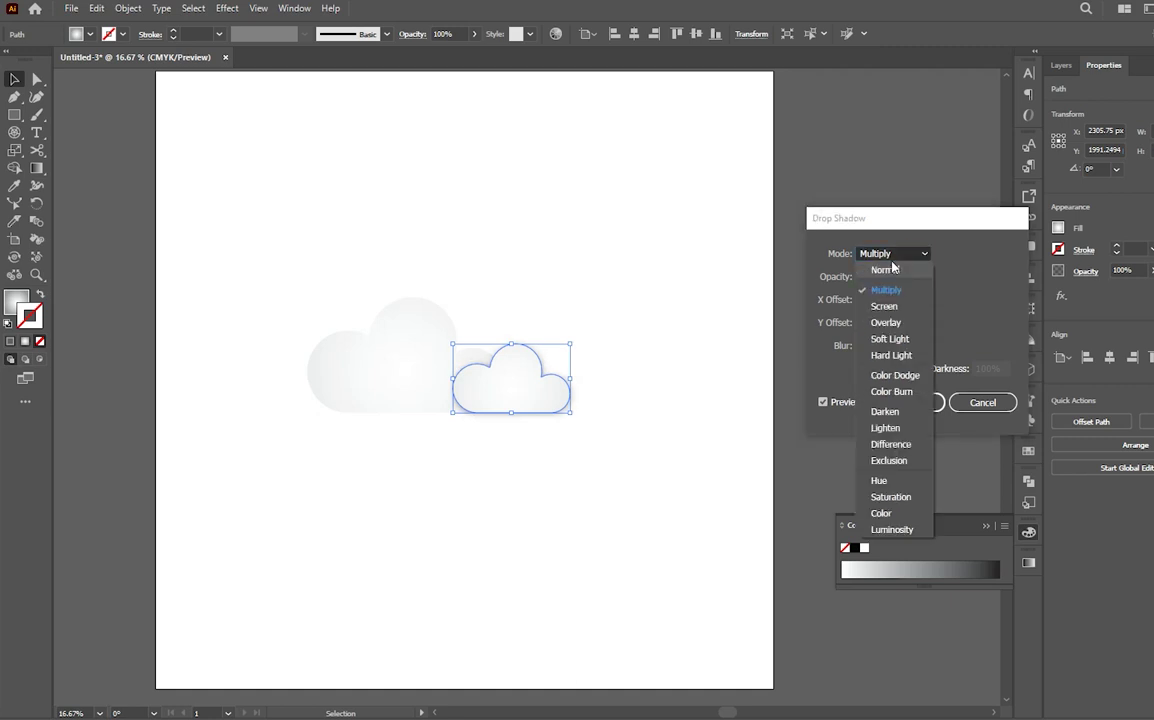
pyautogui.click(878, 283)
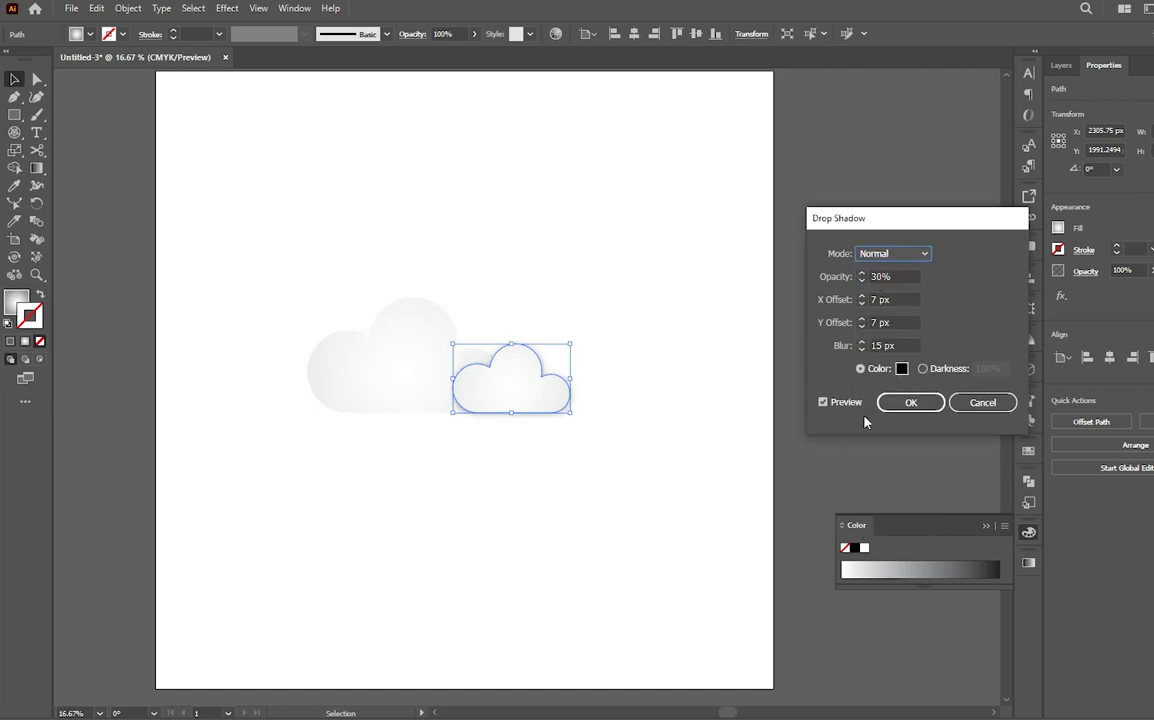
pyautogui.click(875, 345)
pyautogui.write('8')
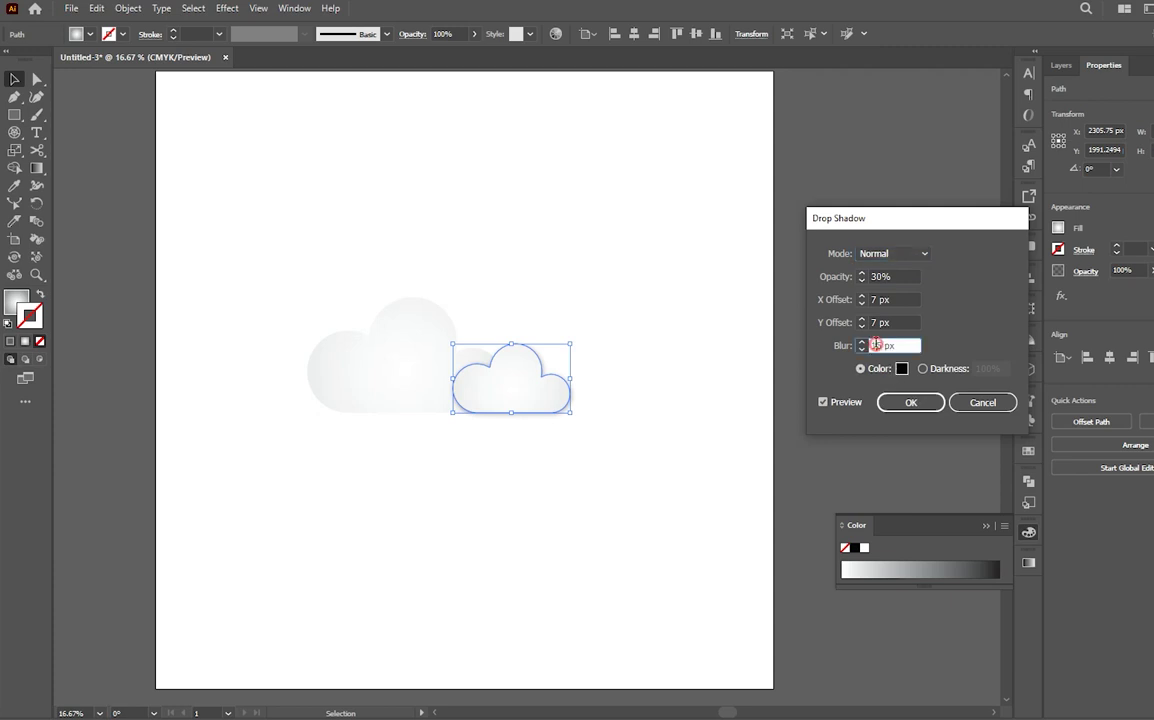
pyautogui.click(910, 402)
pyautogui.click(657, 525)
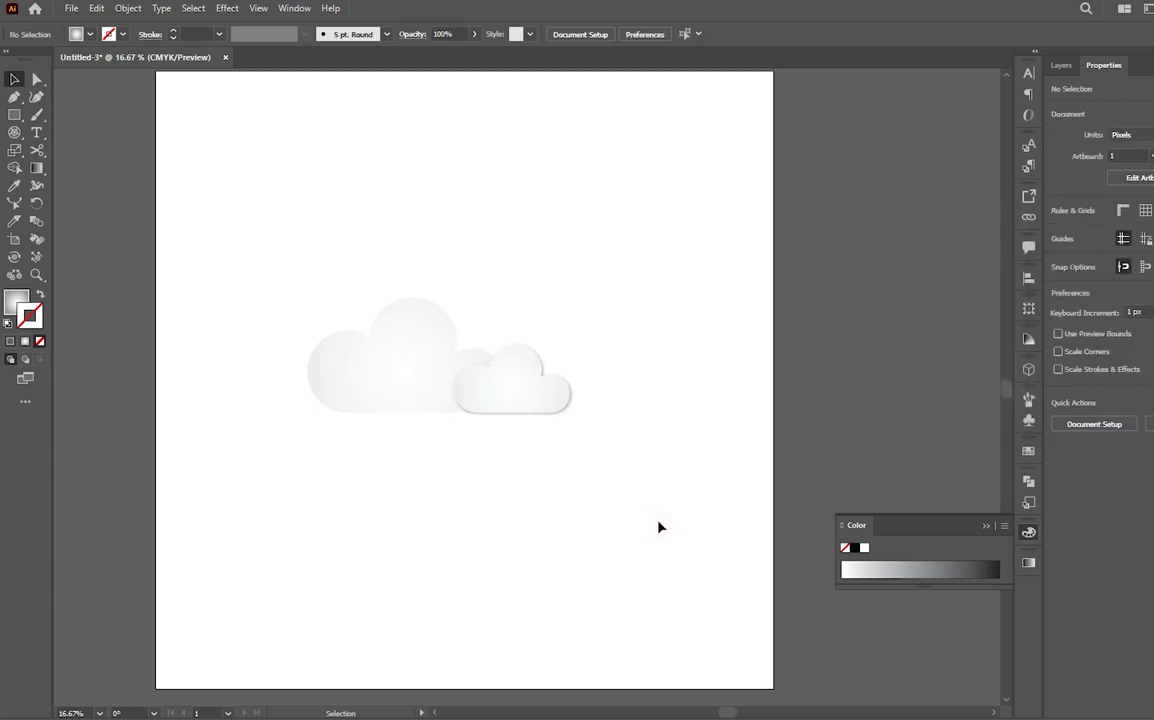
# Apply the same Stylize > Drop Shadow settings to the large cloud
pyautogui.click(407, 378)
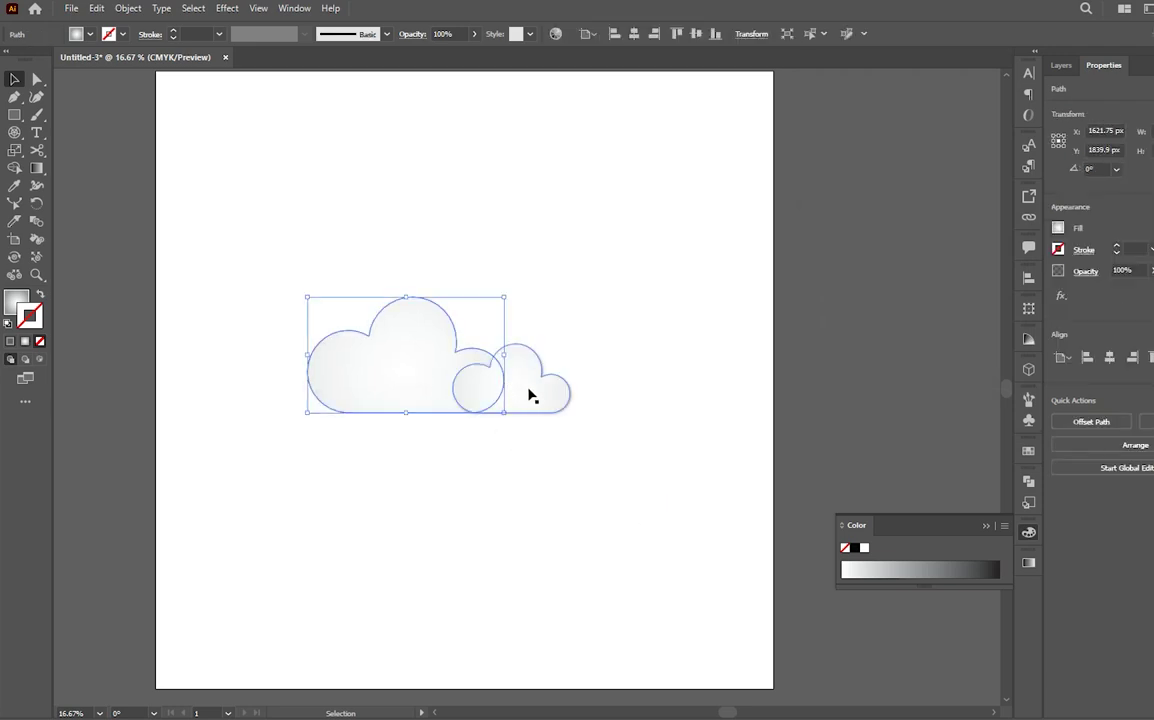
pyautogui.click(1061, 296)
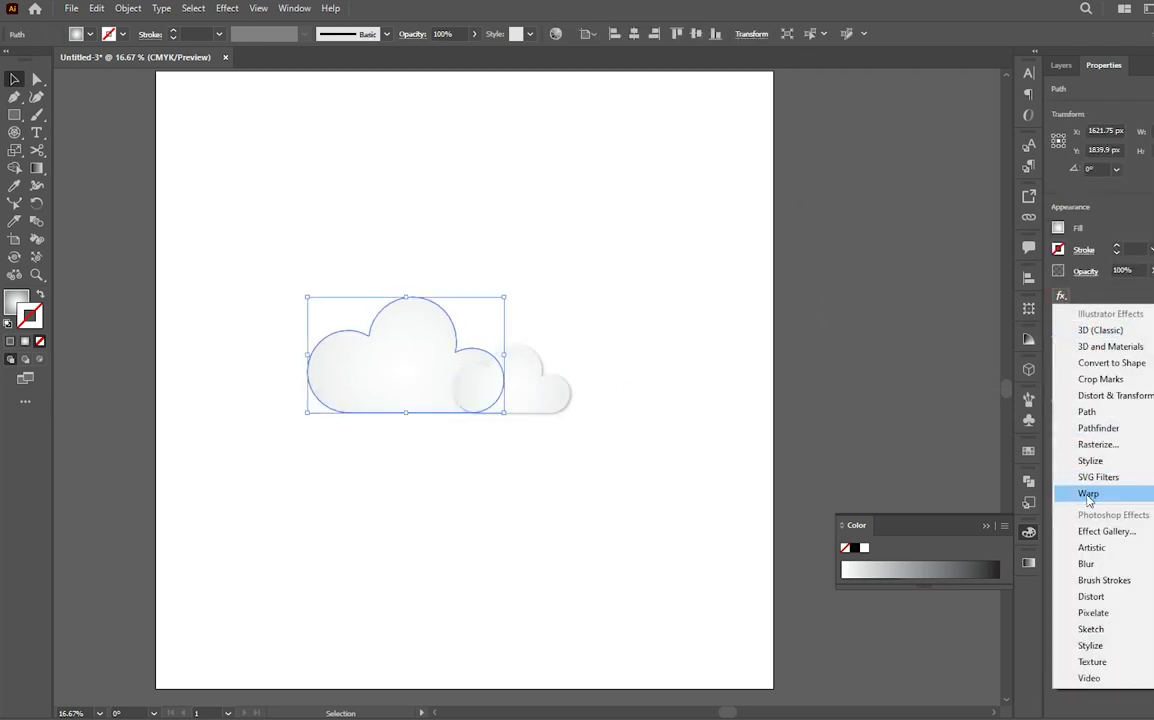
pyautogui.moveTo(1090, 461)
pyautogui.click(975, 465)
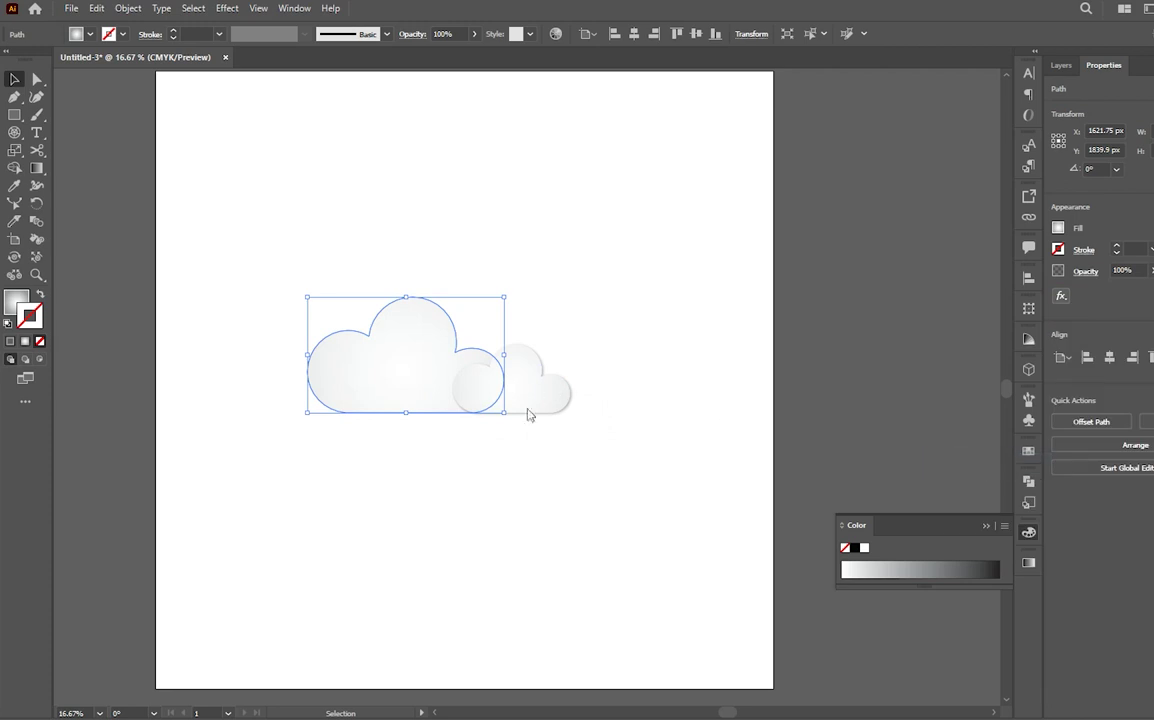
pyautogui.click(911, 402)
pyautogui.click(586, 517)
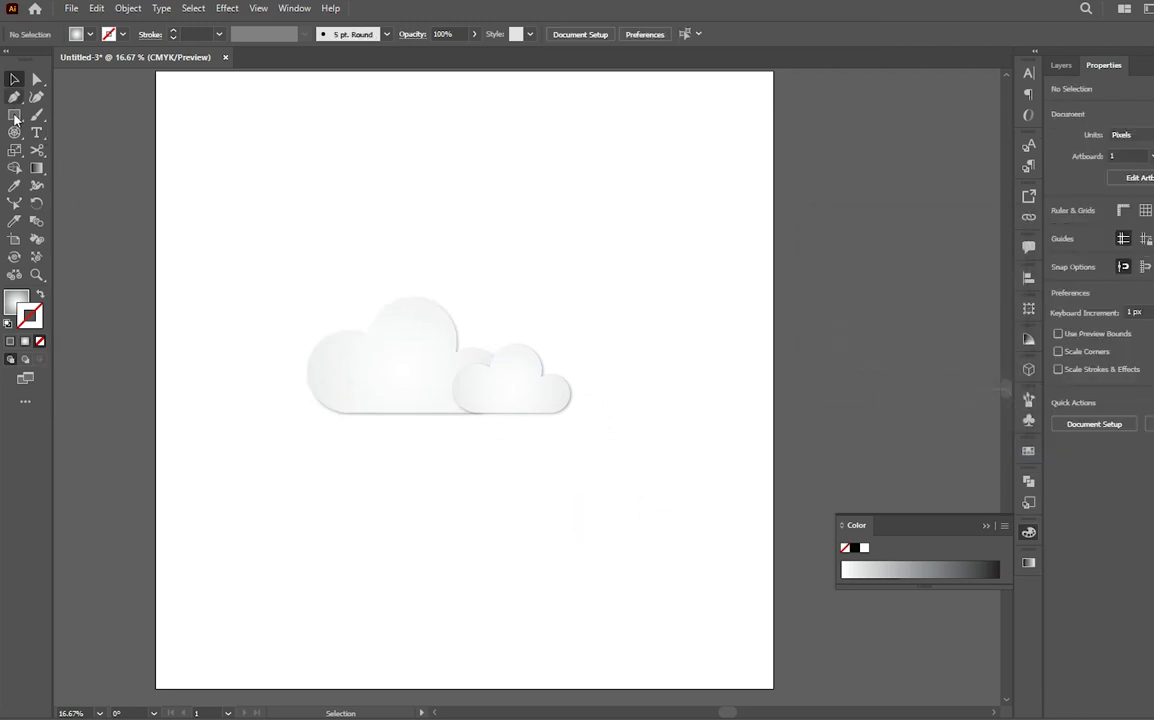
# Draw a circle at the page's upper left and enlarge it to 883.2 px
pyautogui.moveTo(14, 118); pyautogui.dragTo(80, 132)
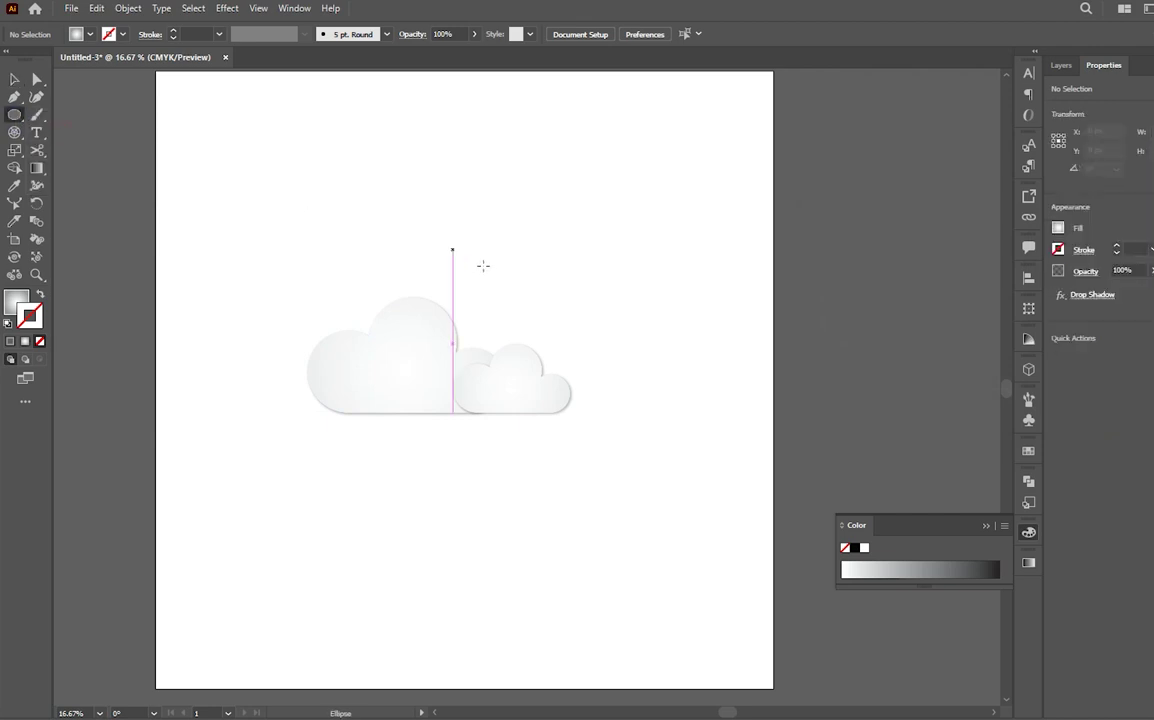
pyautogui.moveTo(458, 253); pyautogui.dragTo(588, 382)
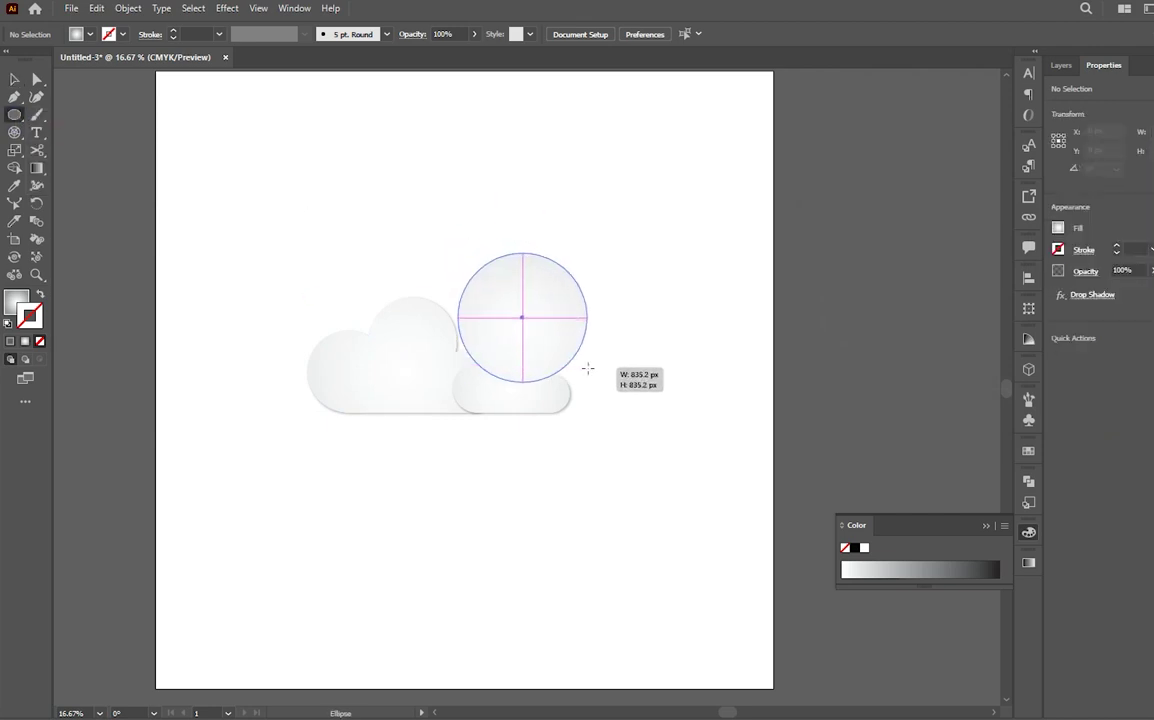
pyautogui.press('v')
pyautogui.moveTo(549, 337); pyautogui.dragTo(333, 215)
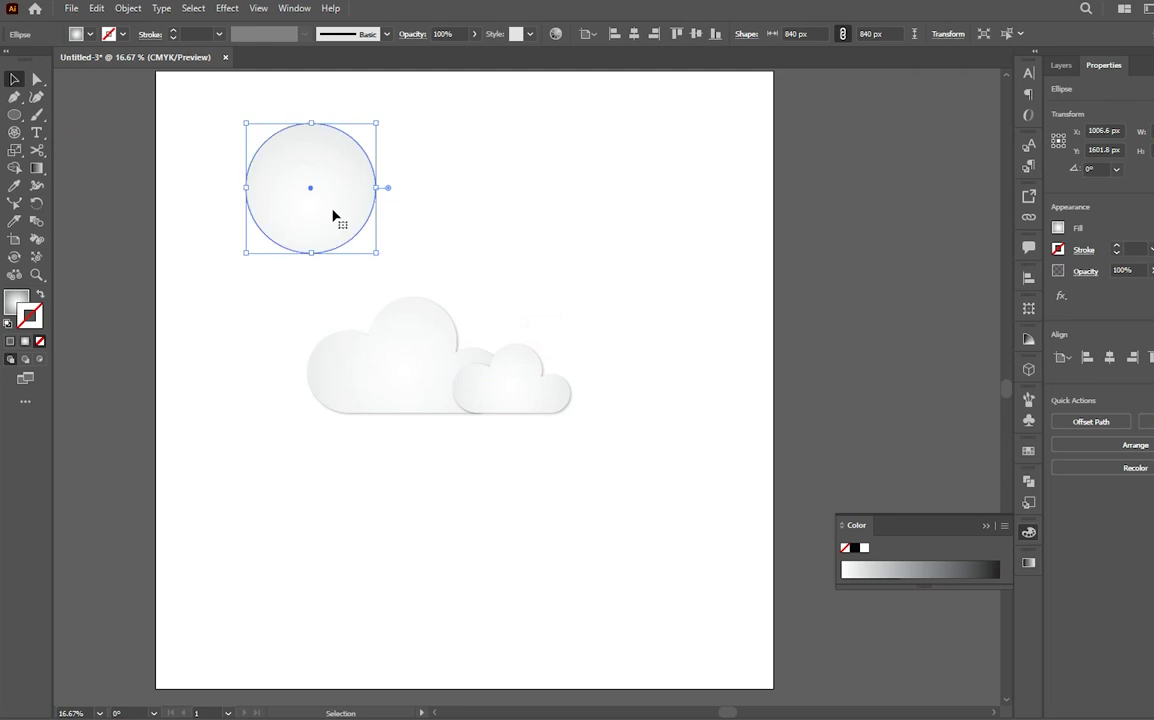
pyautogui.moveTo(378, 253); pyautogui.dragTo(382, 256)
# Alt-drag two smaller copies to the right, sized 667.2 px and 456 px
pyautogui.keyDown('alt'); pyautogui.moveTo(325, 217); pyautogui.dragTo(470, 217); pyautogui.keyUp('alt')
pyautogui.keyDown('alt'); pyautogui.moveTo(527, 257); pyautogui.dragTo(510, 250); pyautogui.keyUp('alt')
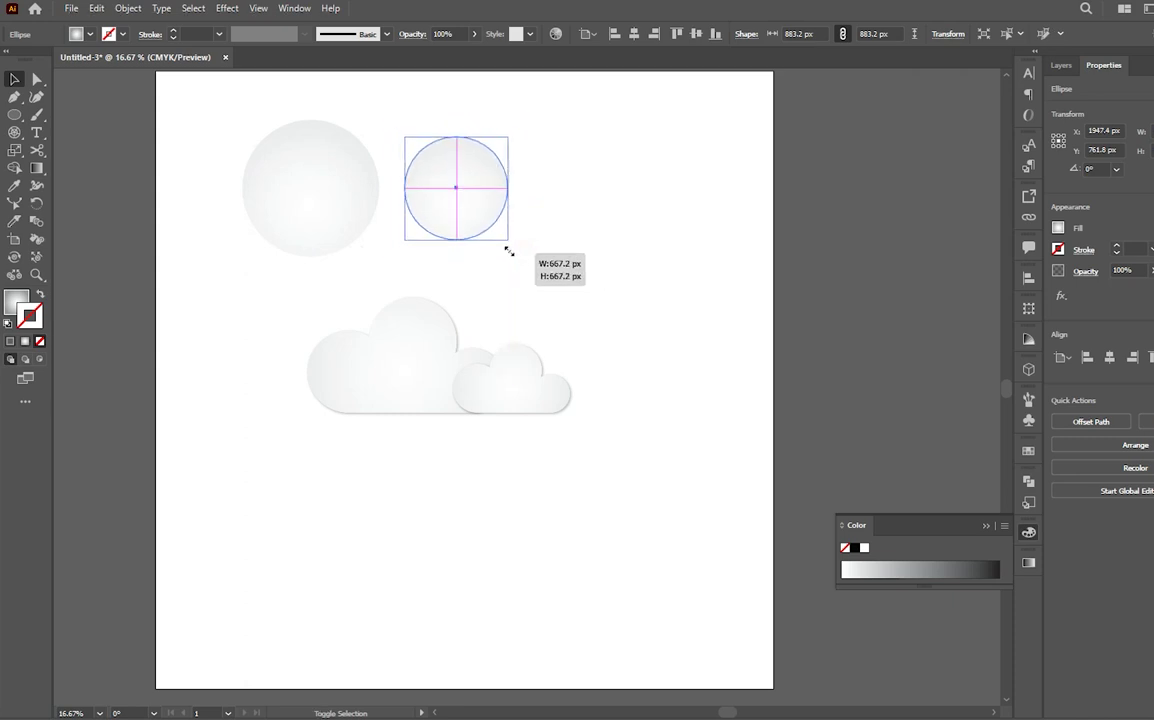
pyautogui.keyDown('alt'); pyautogui.moveTo(510, 250); pyautogui.dragTo(509, 251); pyautogui.keyUp('alt')
pyautogui.moveTo(464, 214)
pyautogui.keyDown('alt'); pyautogui.mouseDown()
pyautogui.moveTo(600, 222)
pyautogui.moveTo(627, 236)
pyautogui.moveTo(580, 203)
pyautogui.mouseUp(); pyautogui.keyUp('alt')
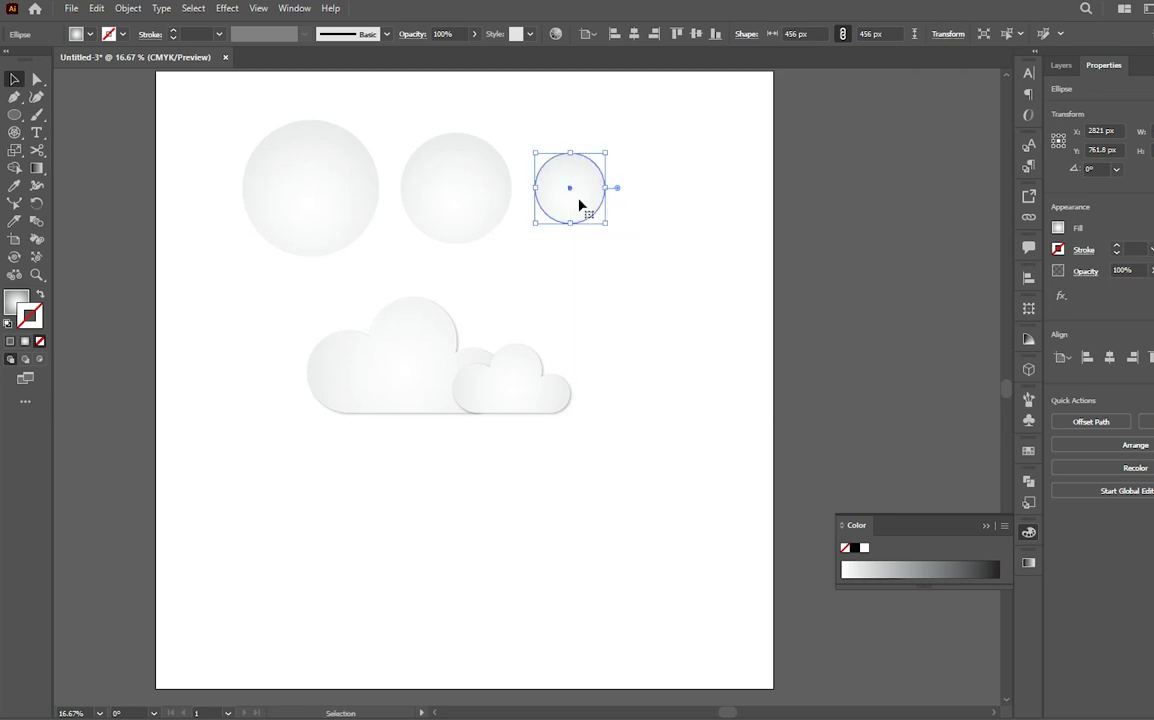
pyautogui.click(586, 256)
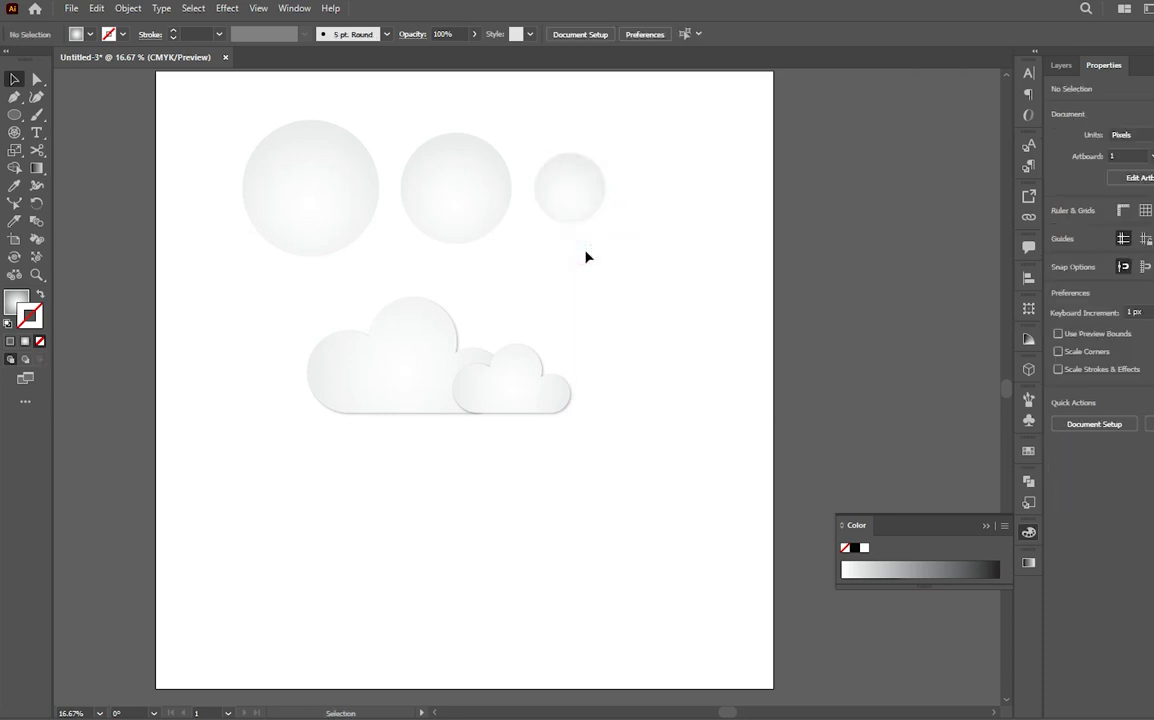
pyautogui.click(350, 193)
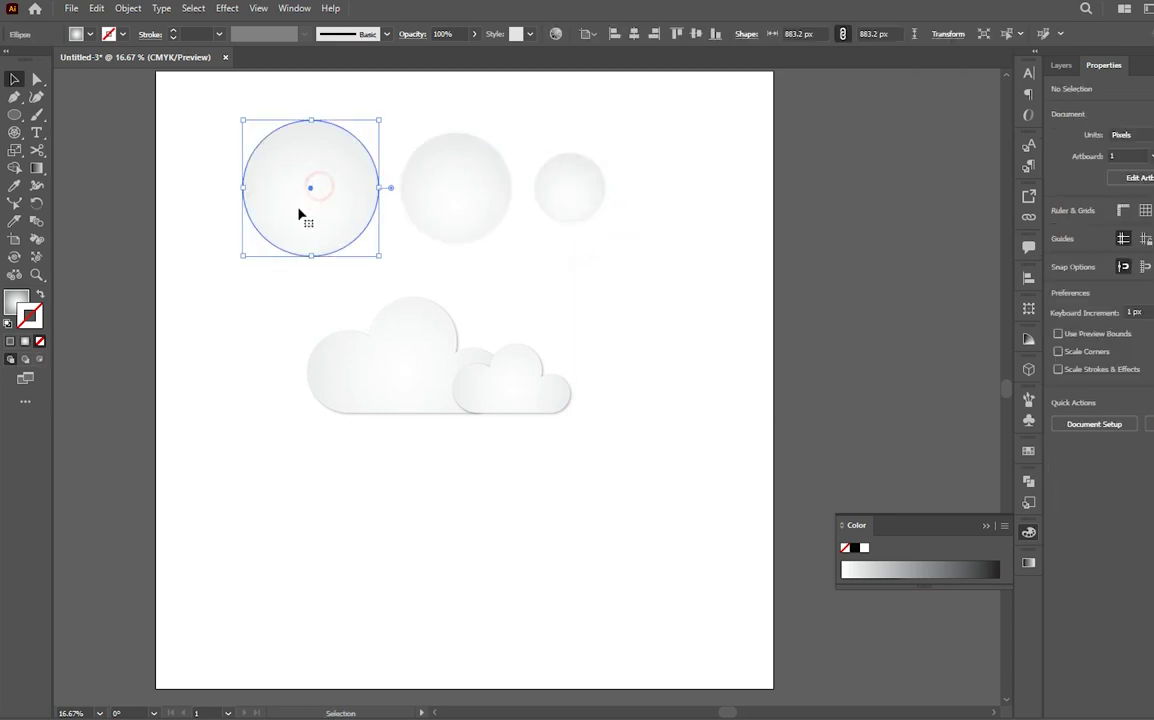
# Fill the left circle pale peach and the middle circle a slightly deeper orange
pyautogui.doubleClick(17, 300)
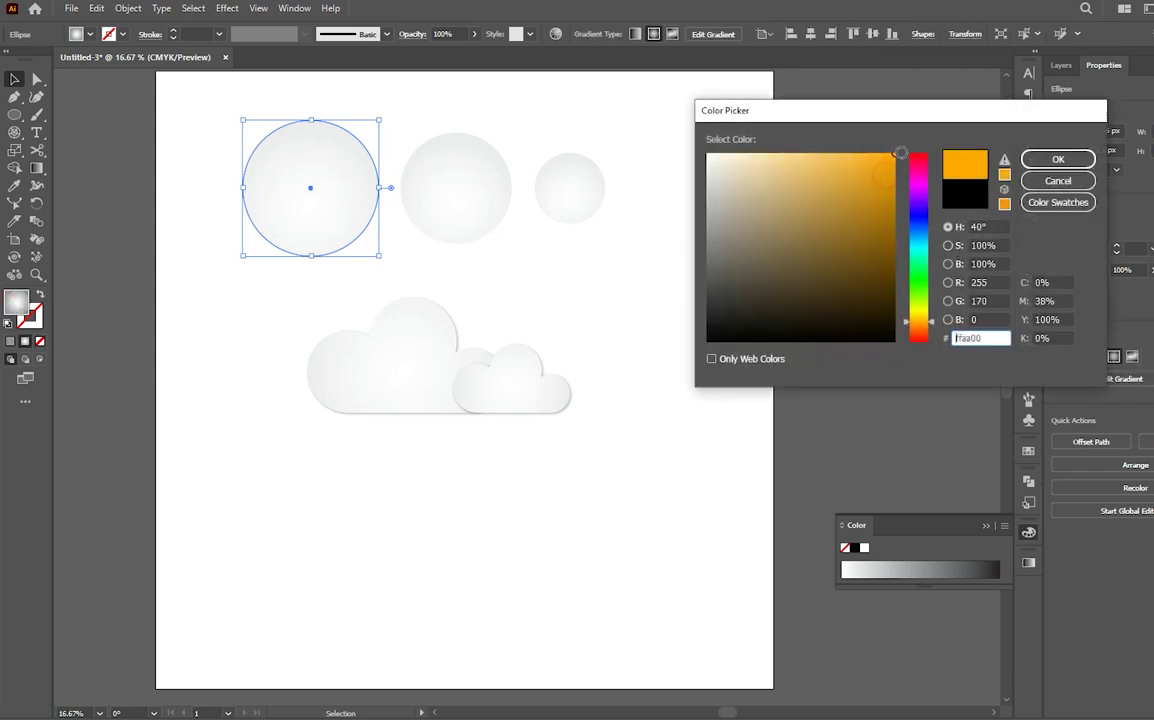
pyautogui.moveTo(900, 152); pyautogui.dragTo(762, 140)
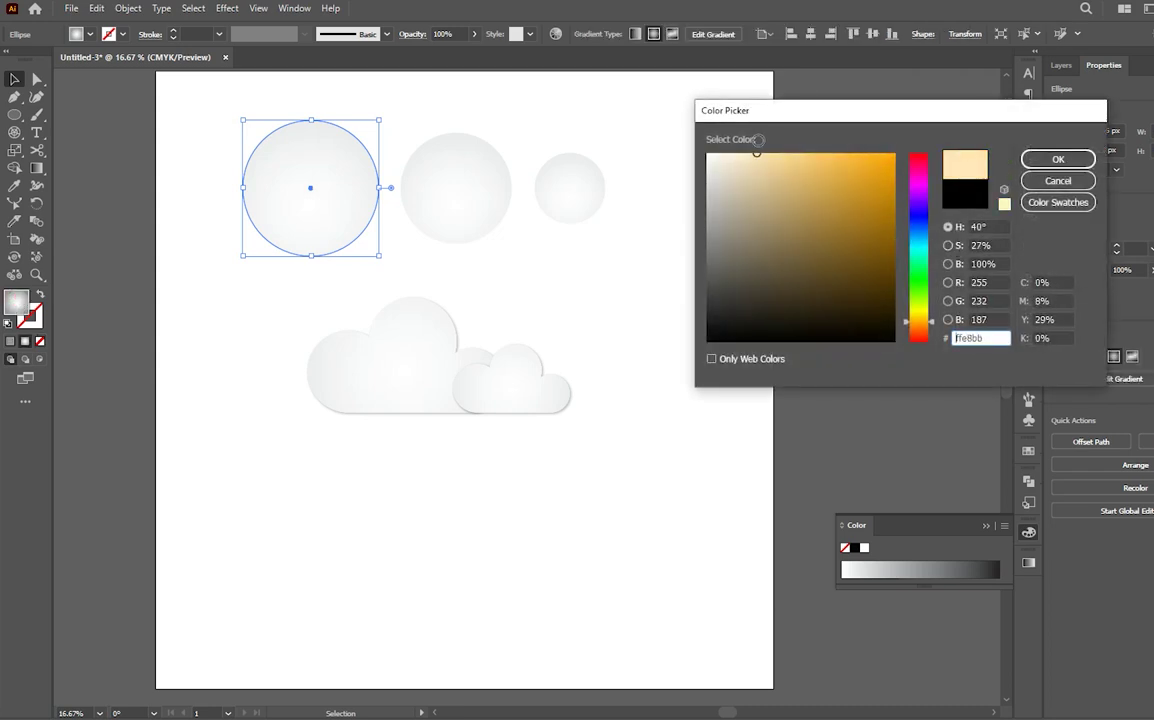
pyautogui.click(1070, 162)
pyautogui.click(495, 200)
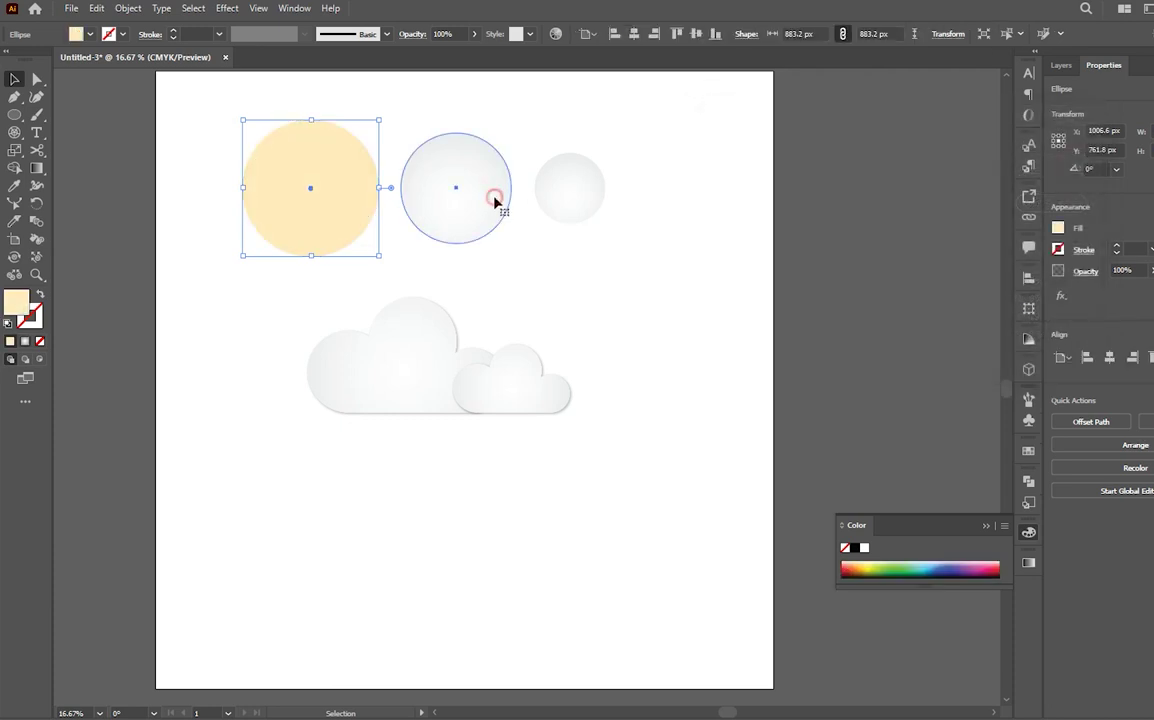
pyautogui.press('i')
pyautogui.click(288, 185)
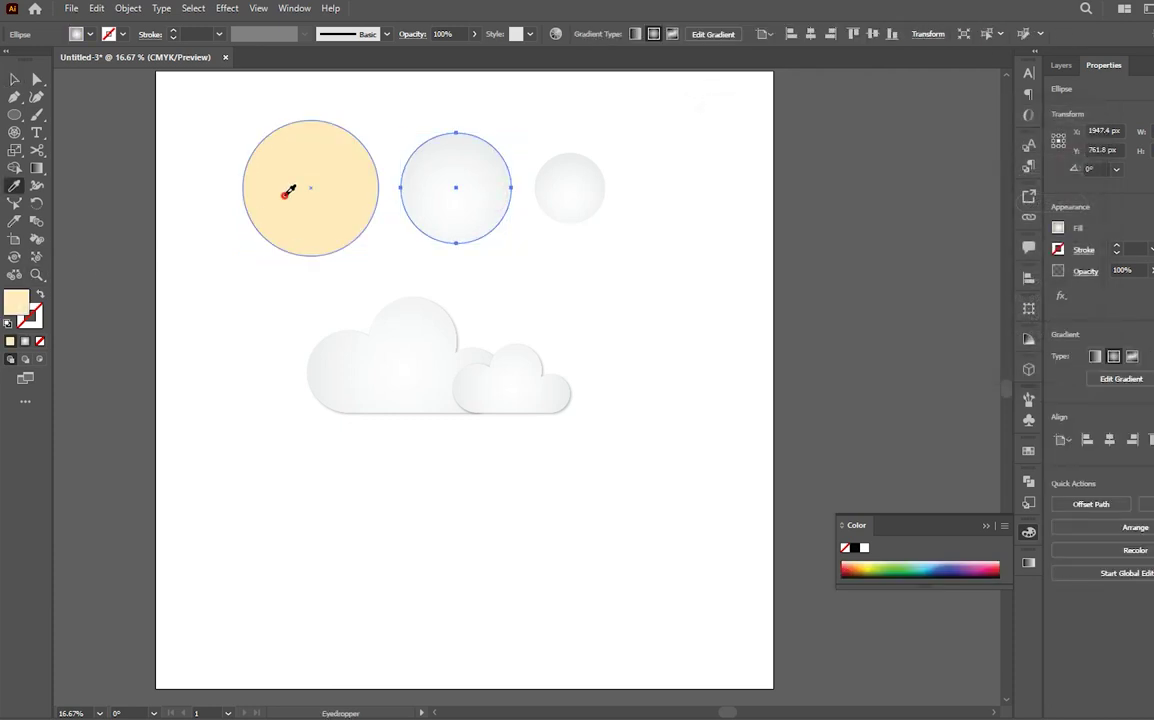
pyautogui.doubleClick(10, 300)
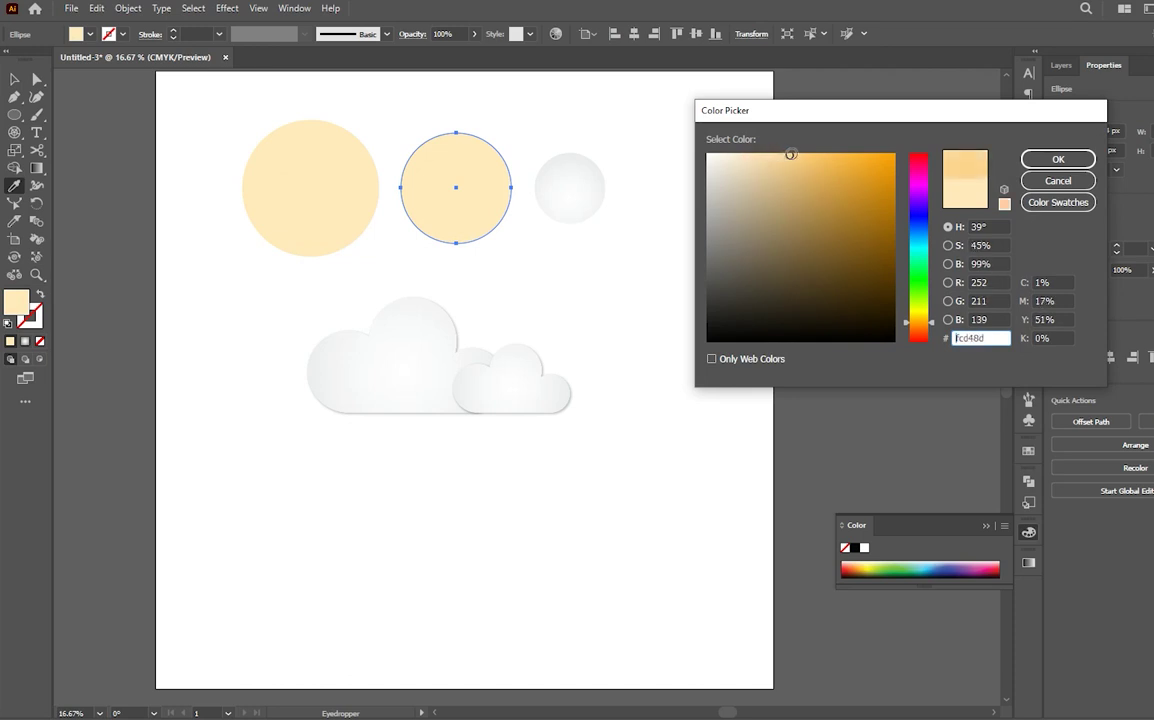
pyautogui.click(1057, 160)
pyautogui.click(592, 200)
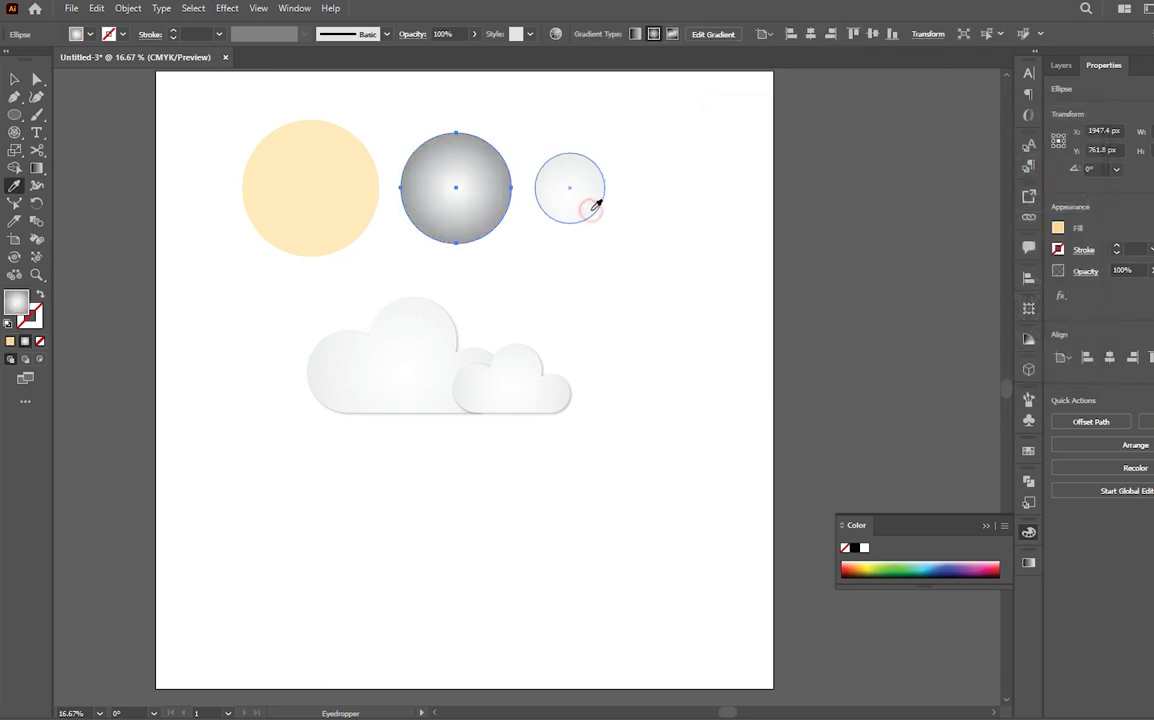
pyautogui.hotkey('ctrl', 'z')
# Fill the right circle a deeper saturated orange, then select all three circles
pyautogui.press('v')
pyautogui.click(586, 201)
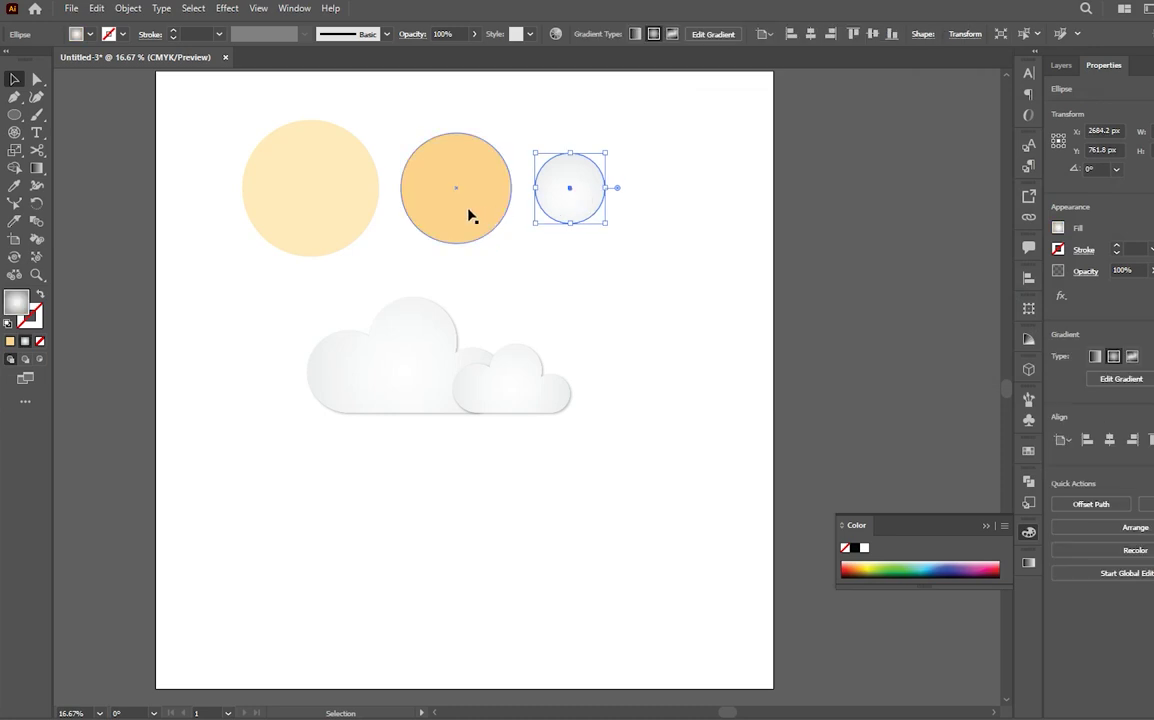
pyautogui.press('i')
pyautogui.click(468, 205)
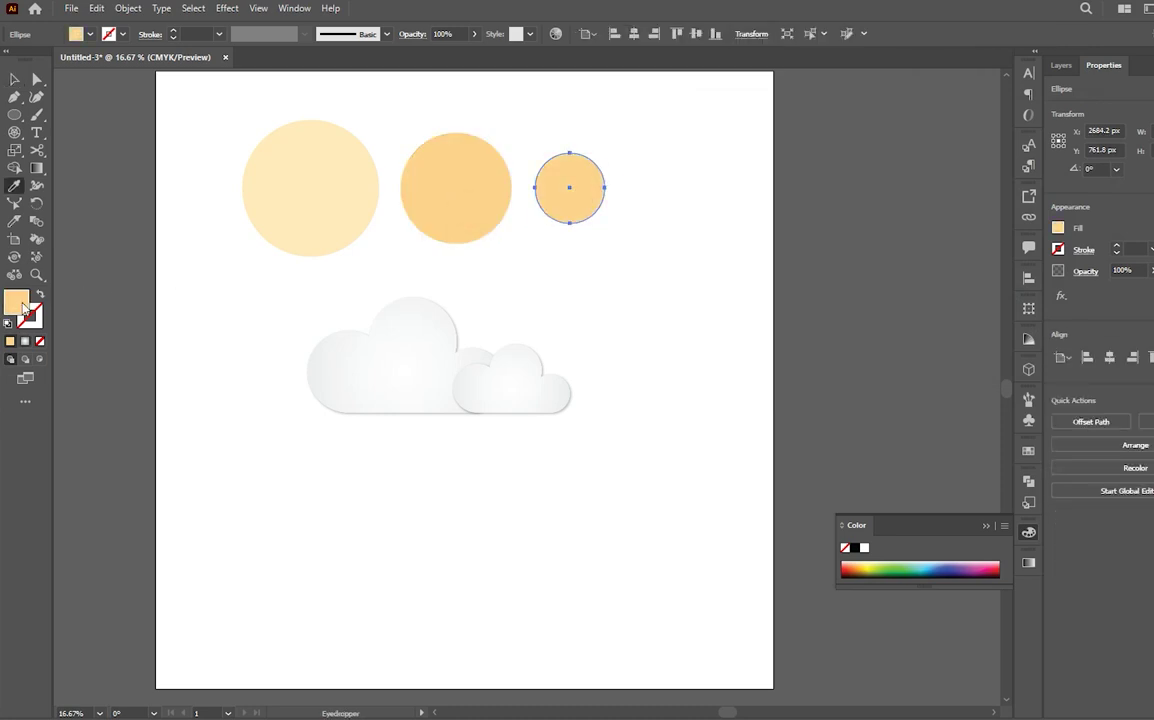
pyautogui.doubleClick(1058, 228)
pyautogui.moveTo(790, 157); pyautogui.dragTo(819, 157)
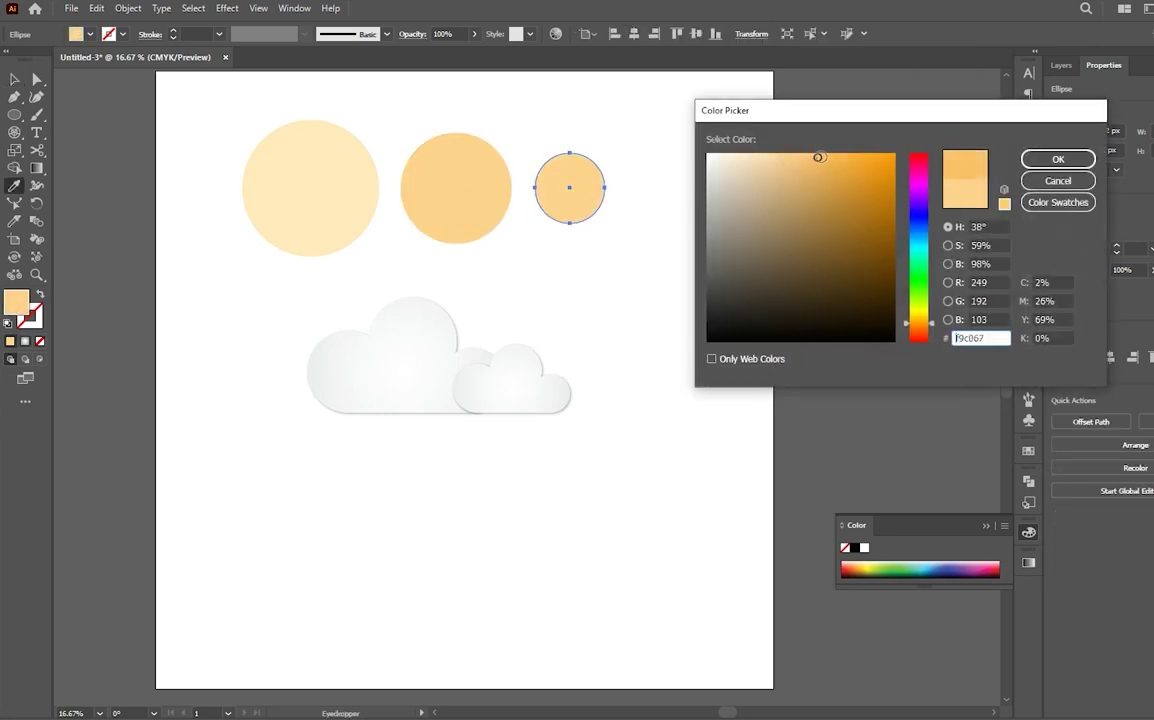
pyautogui.click(1058, 160)
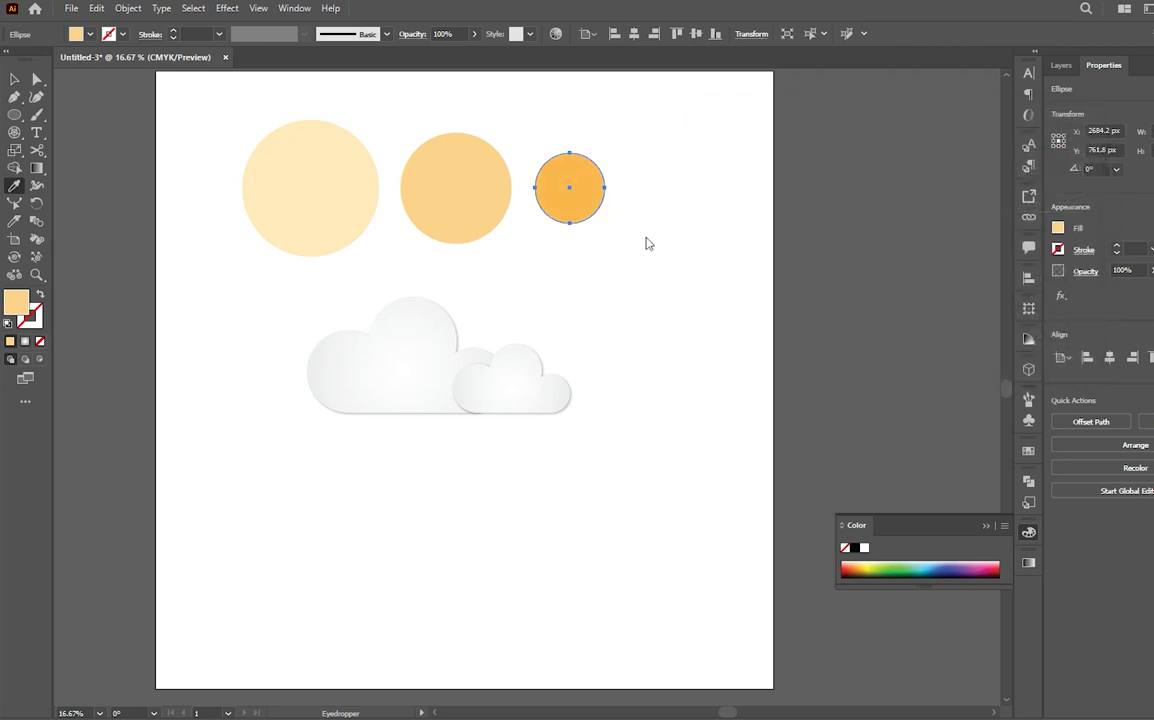
pyautogui.press('v')
pyautogui.moveTo(657, 185); pyautogui.dragTo(275, 195)
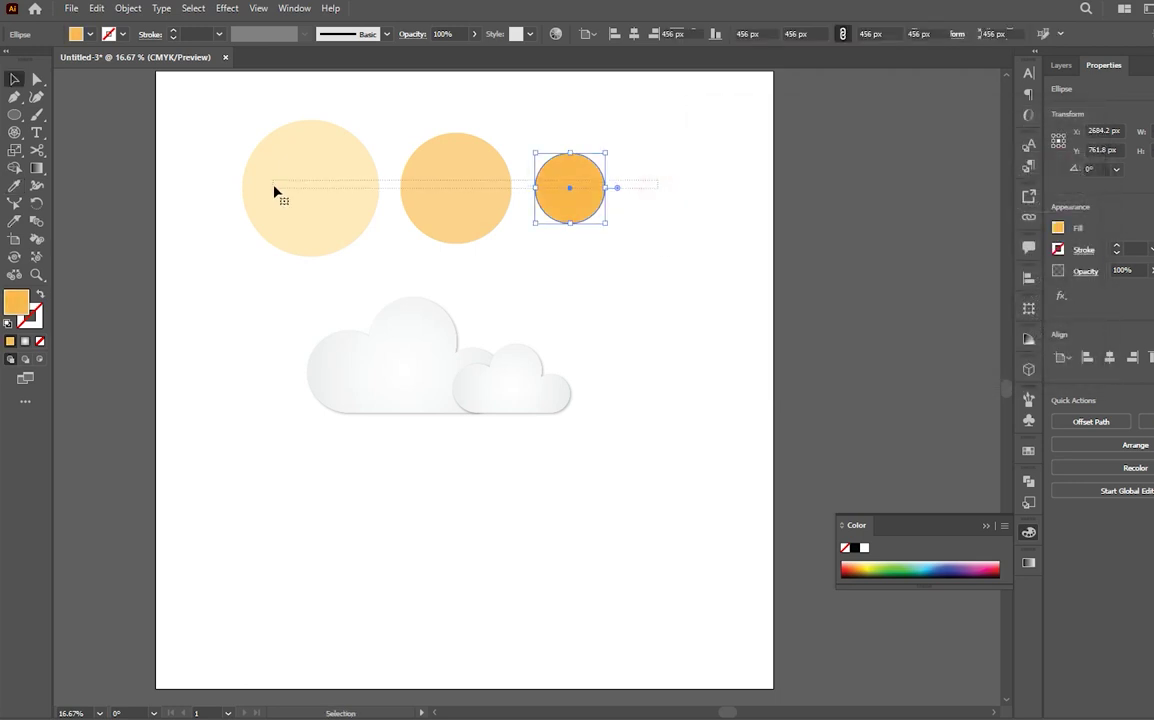
# Center-align the circles concentrically, send them behind the clouds, shrink them, and lower them
pyautogui.click(634, 37)
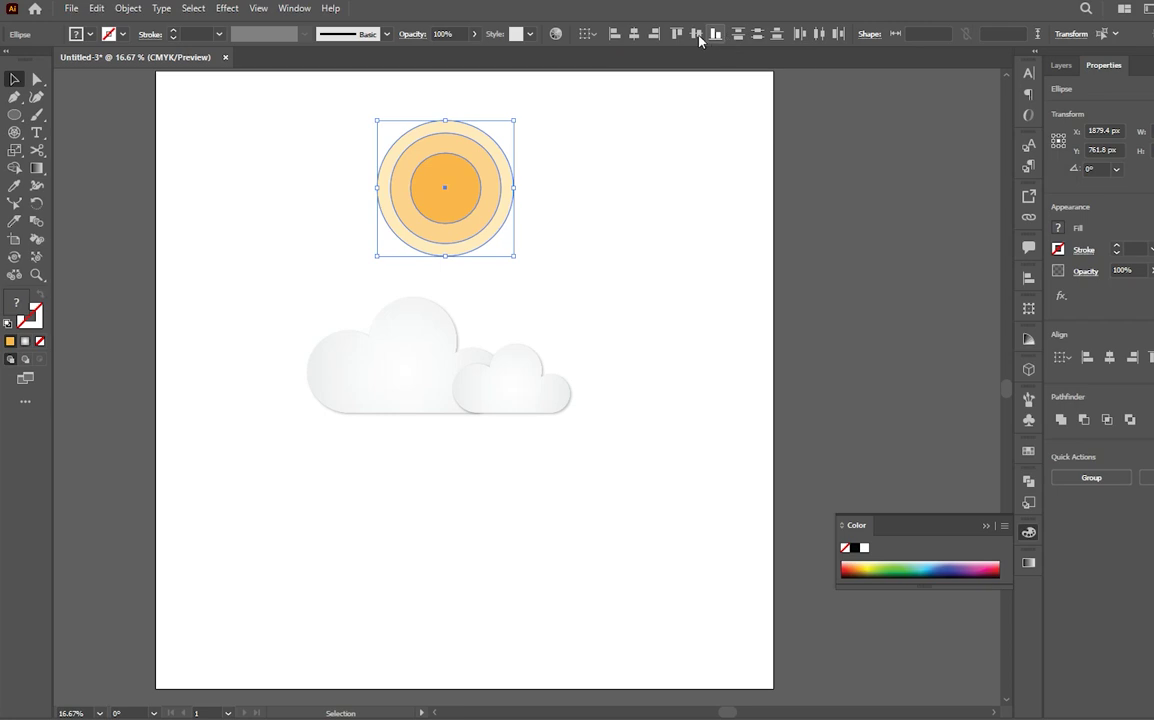
pyautogui.moveTo(482, 237); pyautogui.dragTo(528, 357)
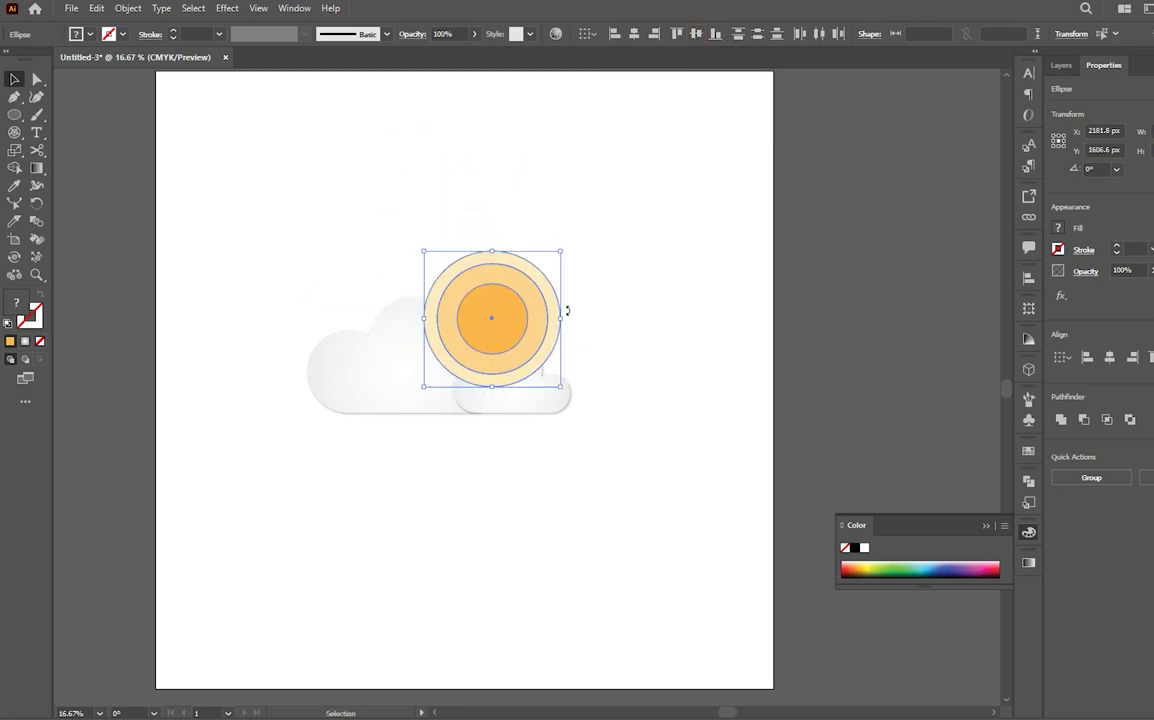
pyautogui.hotkey('ctrl', 'shift', '[')
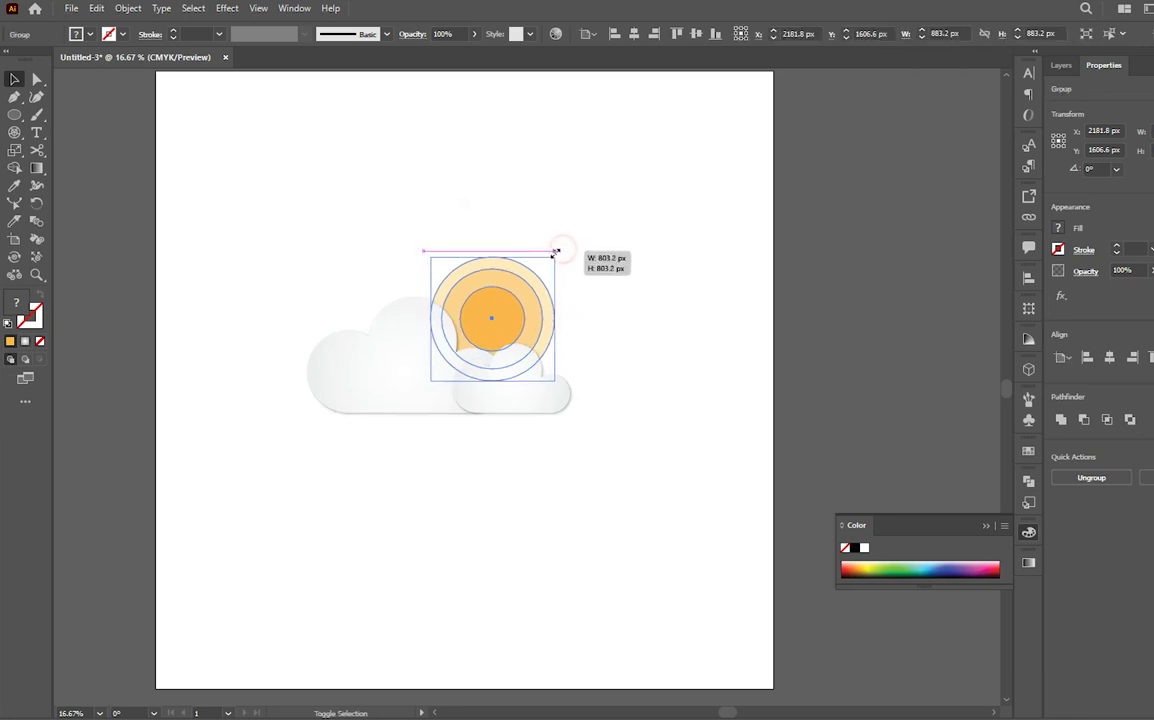
pyautogui.moveTo(563, 250); pyautogui.dragTo(547, 263)
pyautogui.click(647, 301)
pyautogui.scroll(-1, 376, 444)
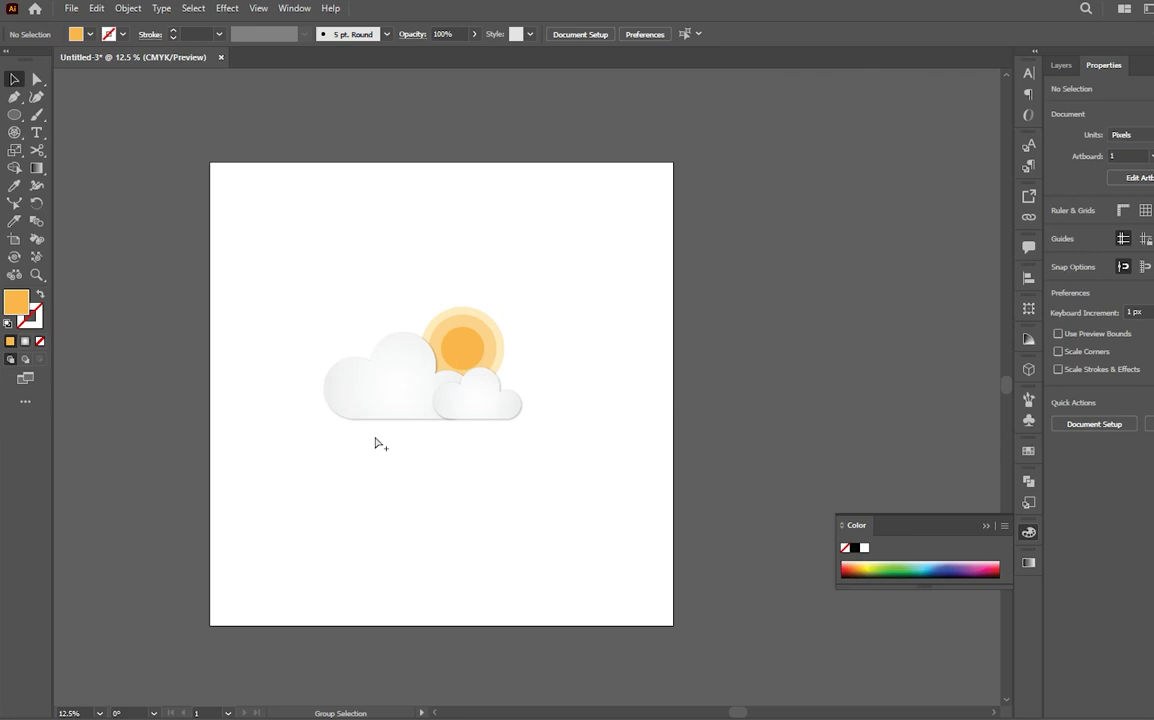
pyautogui.moveTo(481, 345); pyautogui.dragTo(485, 358)
# Move the combined cloud and sun artwork slightly down and right
pyautogui.click(625, 325)
pyautogui.moveTo(546, 281); pyautogui.dragTo(410, 393)
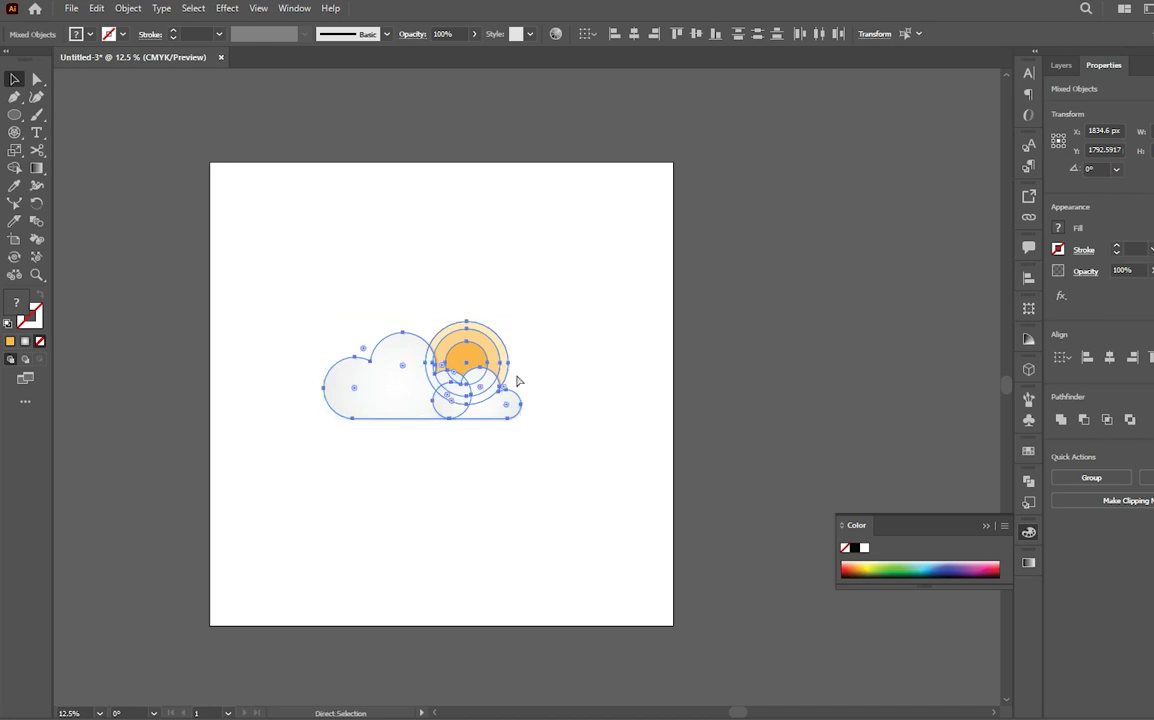
pyautogui.click(562, 376)
pyautogui.moveTo(430, 384); pyautogui.dragTo(440, 401)
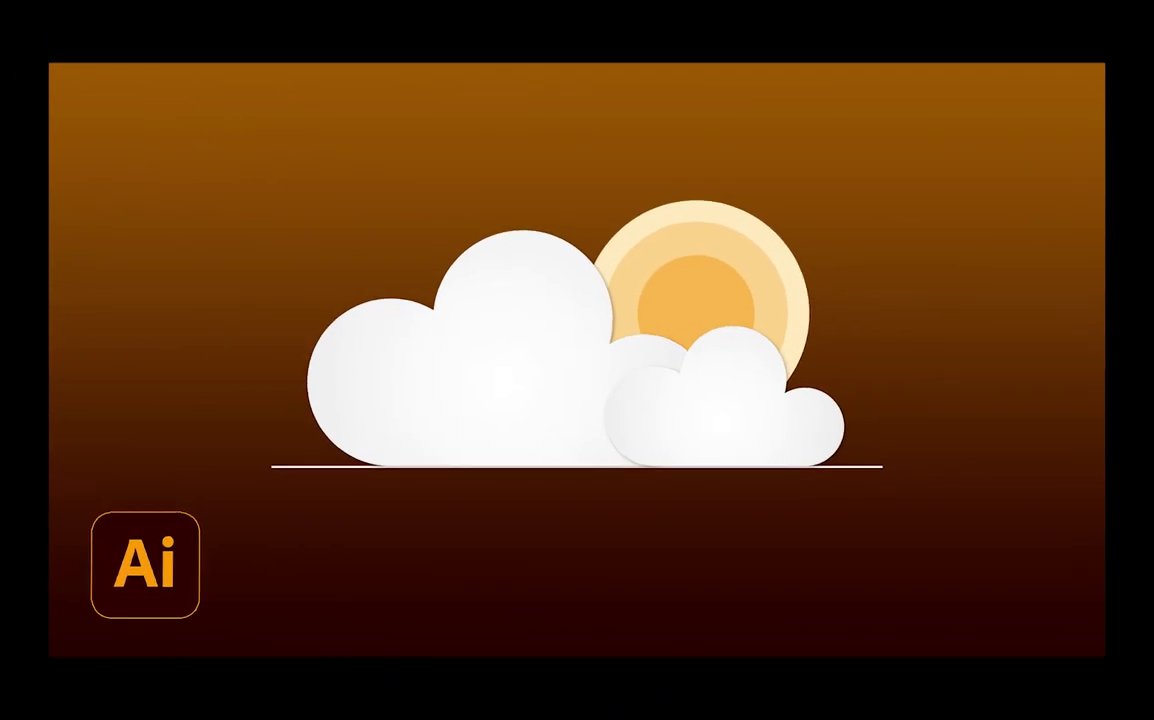